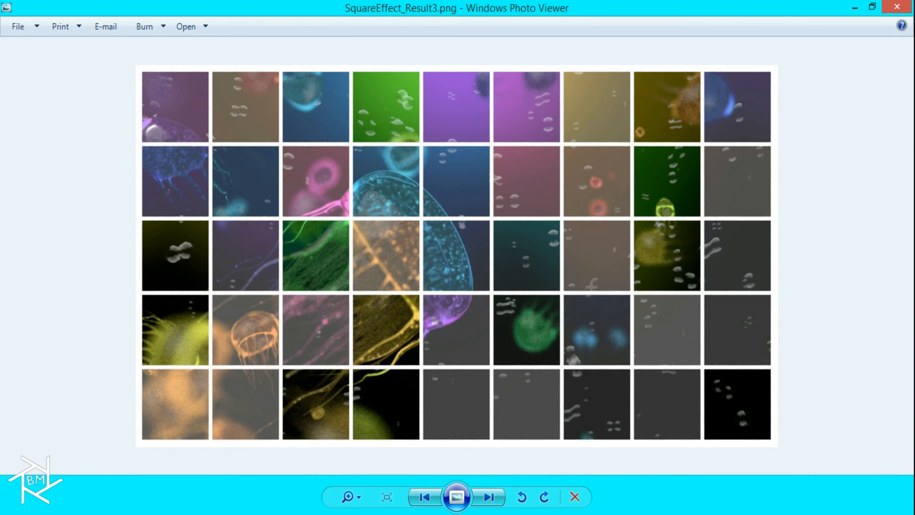
Switch to Blender, leave the render result view and set the render engine to Cycles Render
click(466, 472)
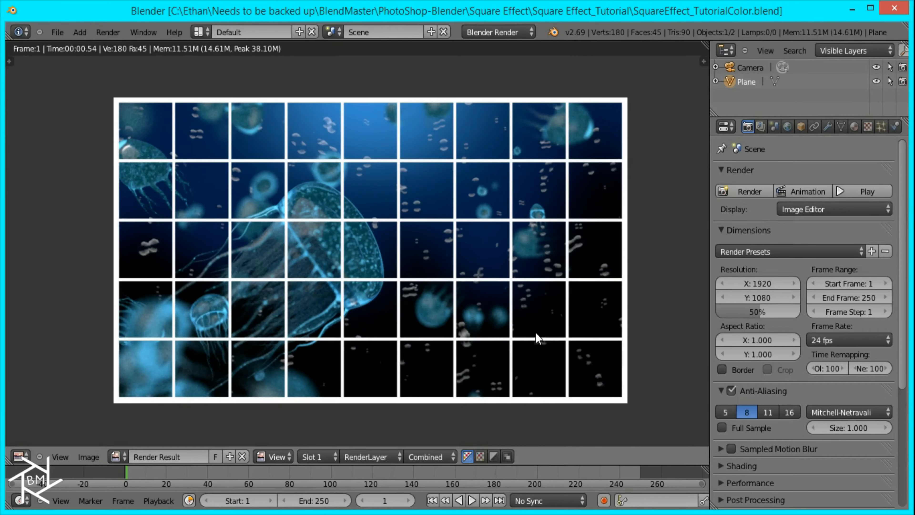
scroll(463, 250, down, 1)
scroll(458, 245, up, 2)
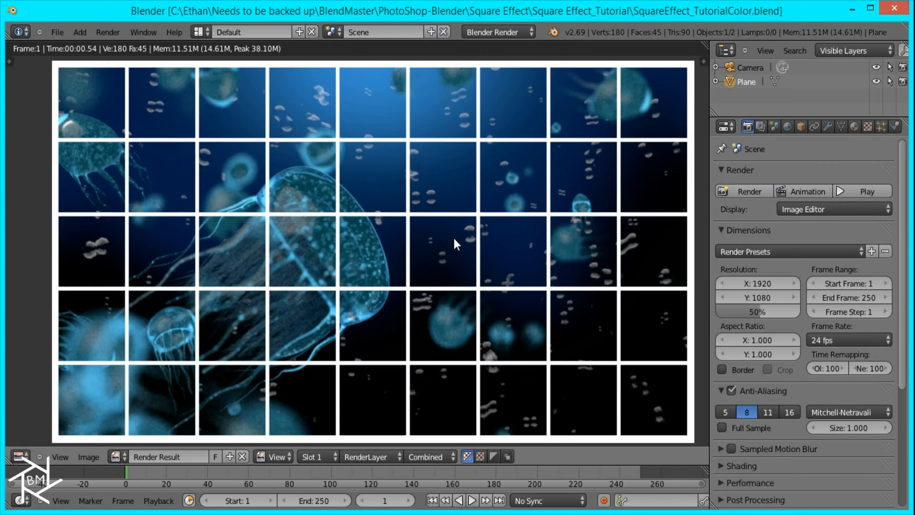
key(Escape)
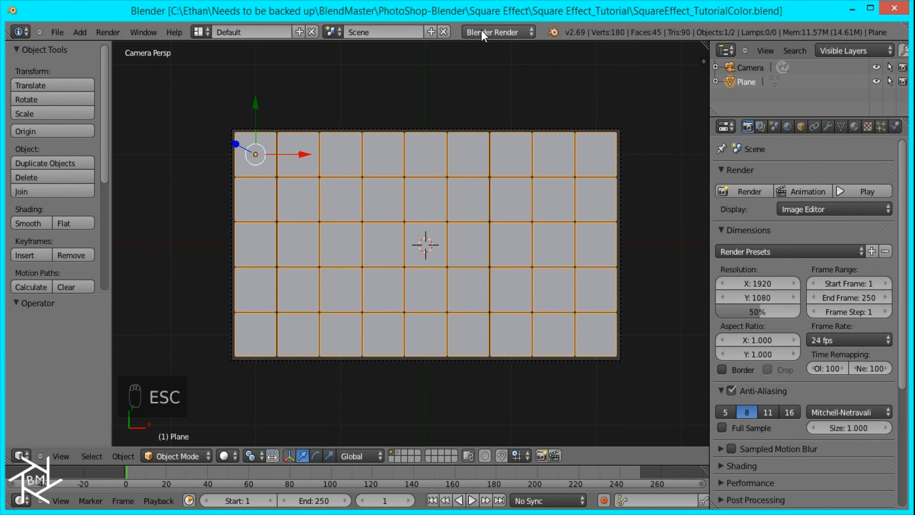
click(475, 32)
click(485, 77)
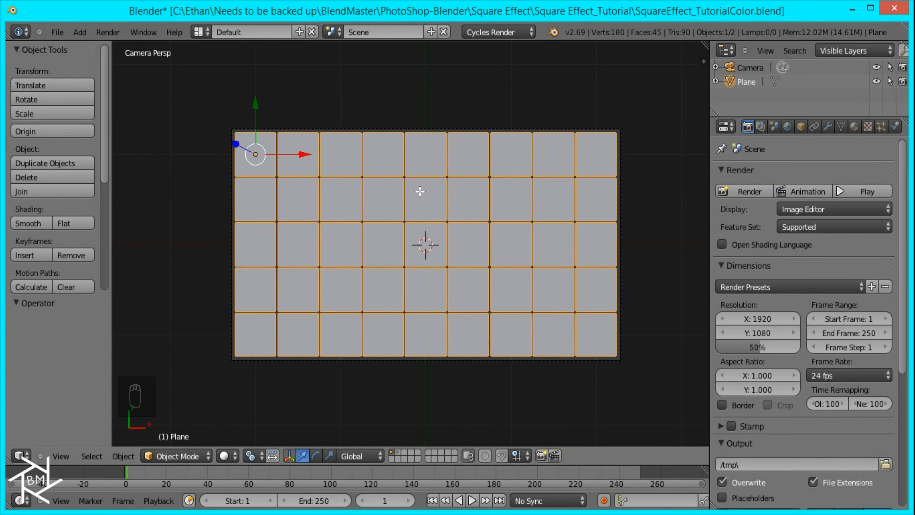
Separate the whole grid mesh into individual square objects by loose parts and return to Object Mode
key(Tab)
key(a)
key(a)
key(a)
key(a)
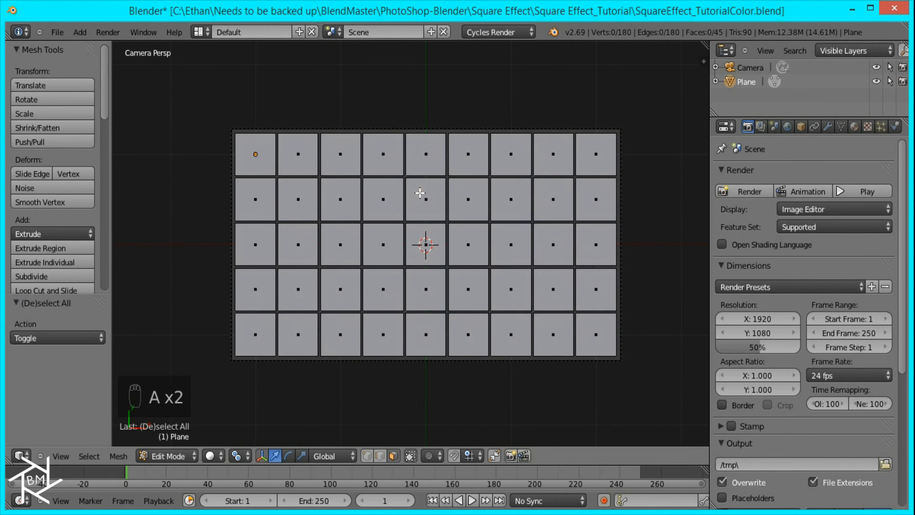
key(p)
key(p)
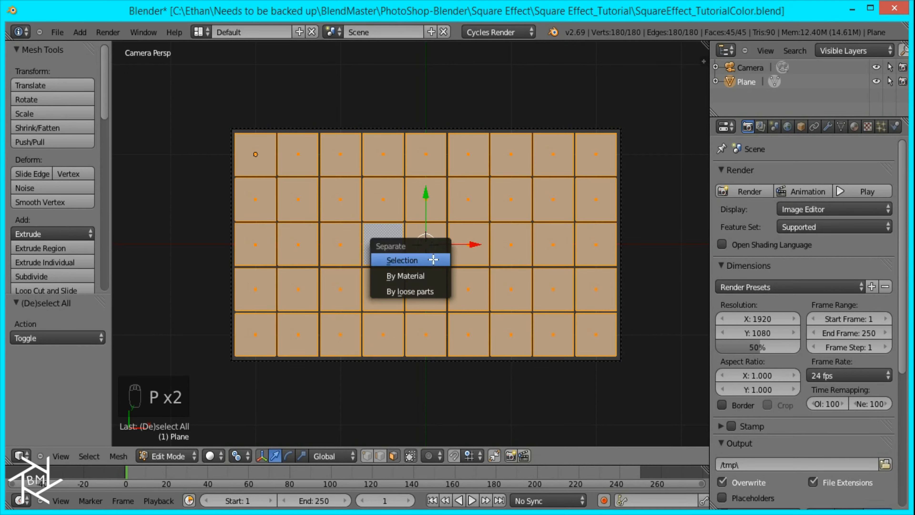
click(428, 292)
key(Tab)
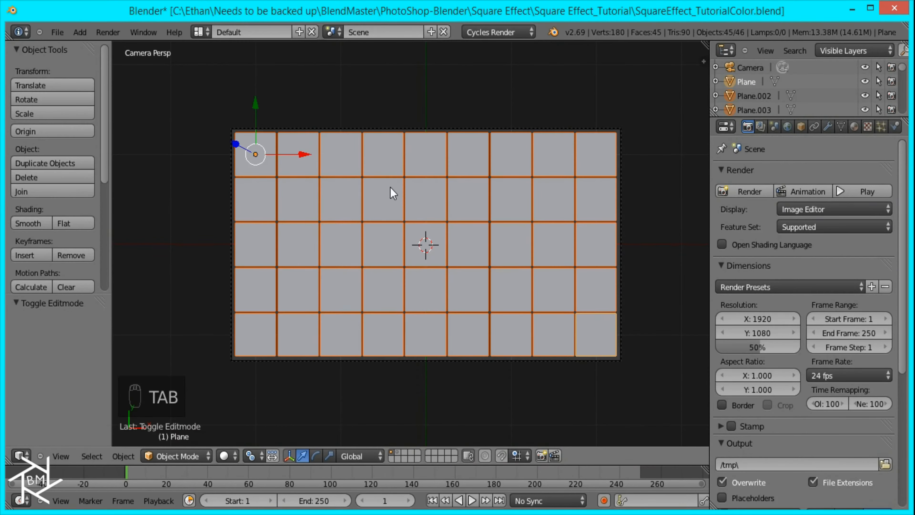
Check that individual grid squares are separate objects by trial-moving three of them and cancelling each move
right_click(253, 156)
key(g)
right_click(250, 166)
right_click(301, 205)
key(g)
right_click(273, 201)
right_click(339, 240)
key(g)
right_click(429, 270)
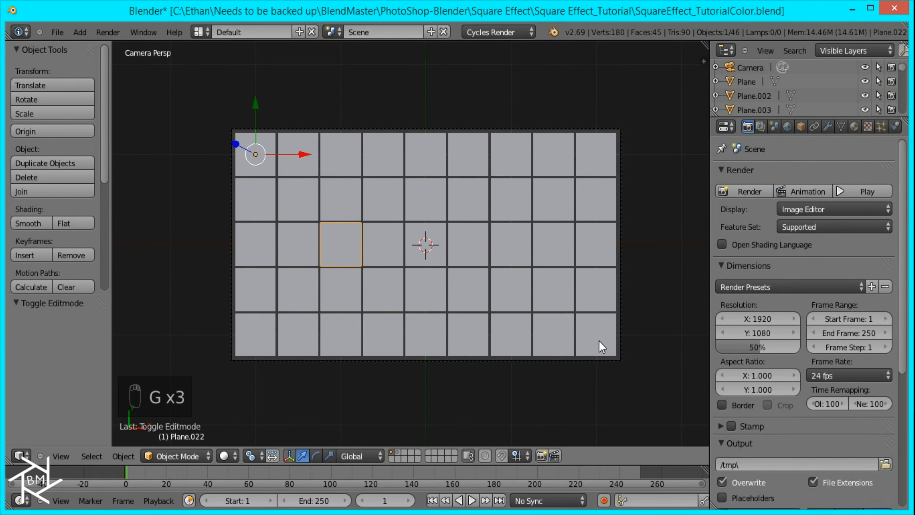
Select all grid squares and set each one's origin to its geometry
key(b)
drag(606, 346, 247, 149)
click(68, 133)
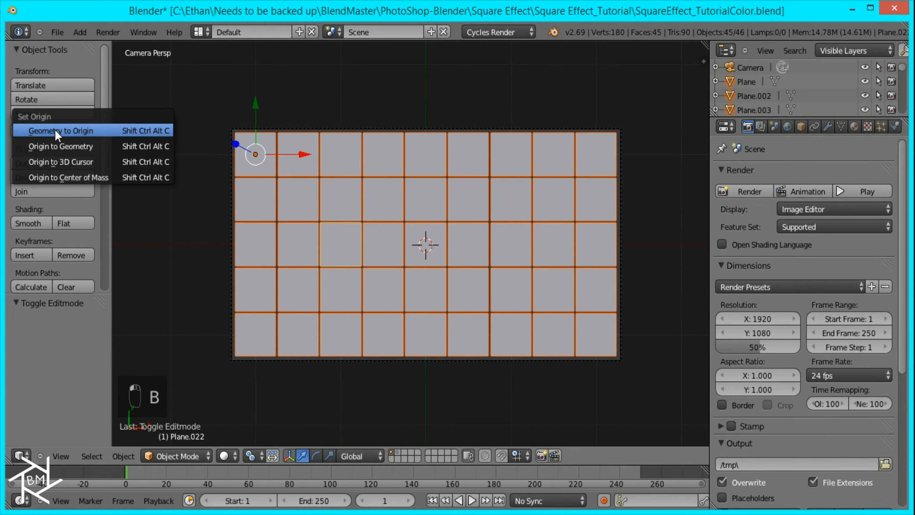
click(74, 151)
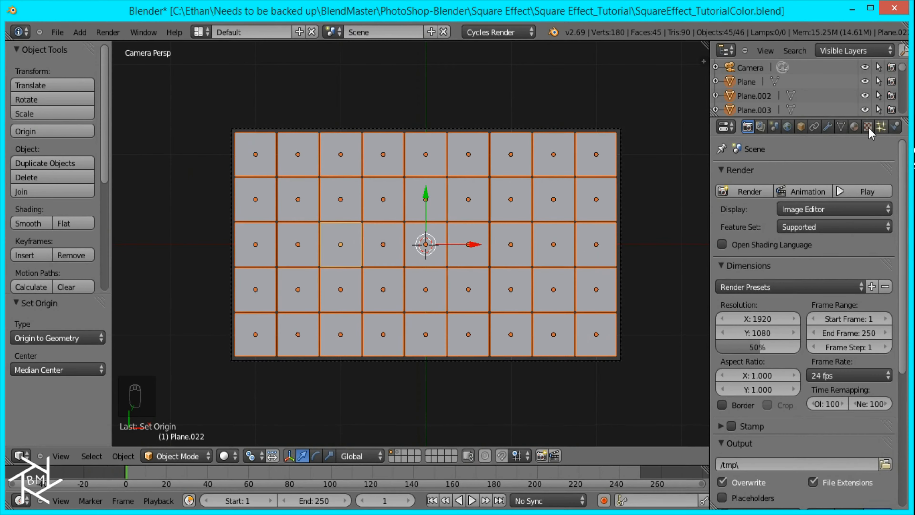
Enable nodes for Material.001 and split the 3D view to open a Node Editor in the new area
click(855, 126)
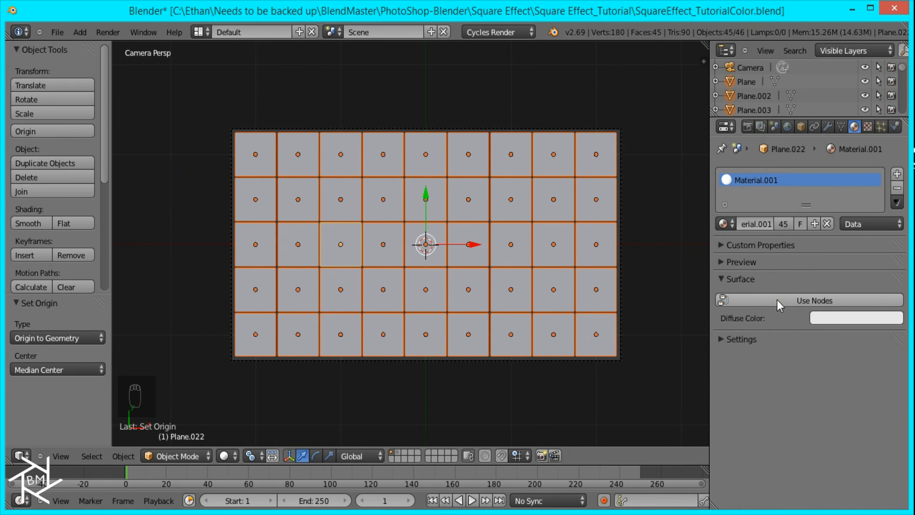
click(818, 300)
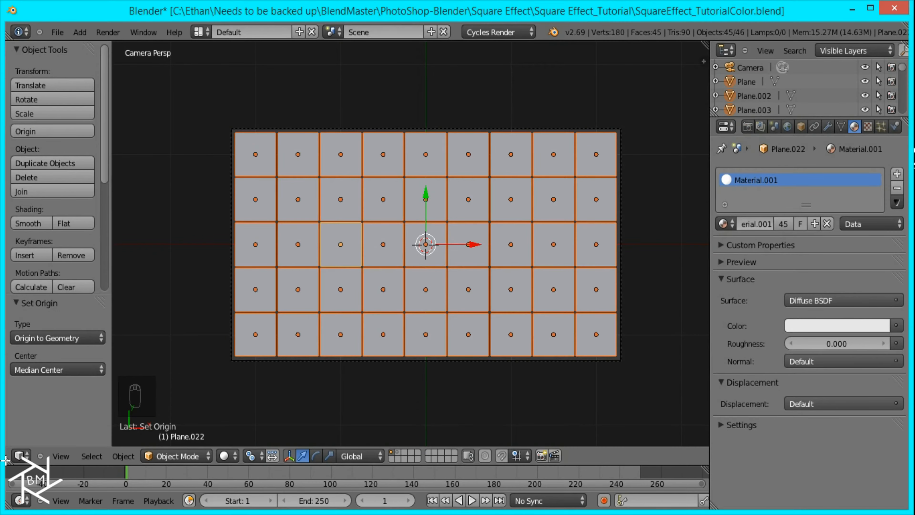
drag(7, 417, 7, 260)
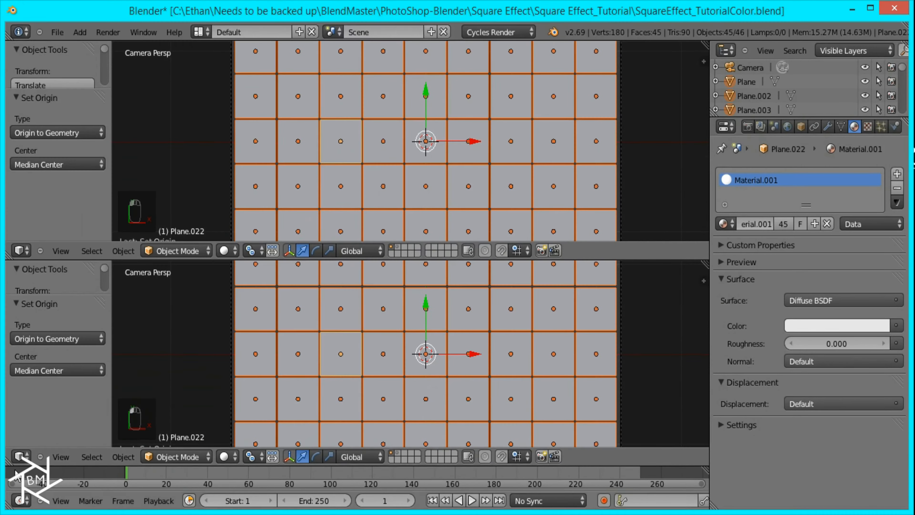
click(19, 457)
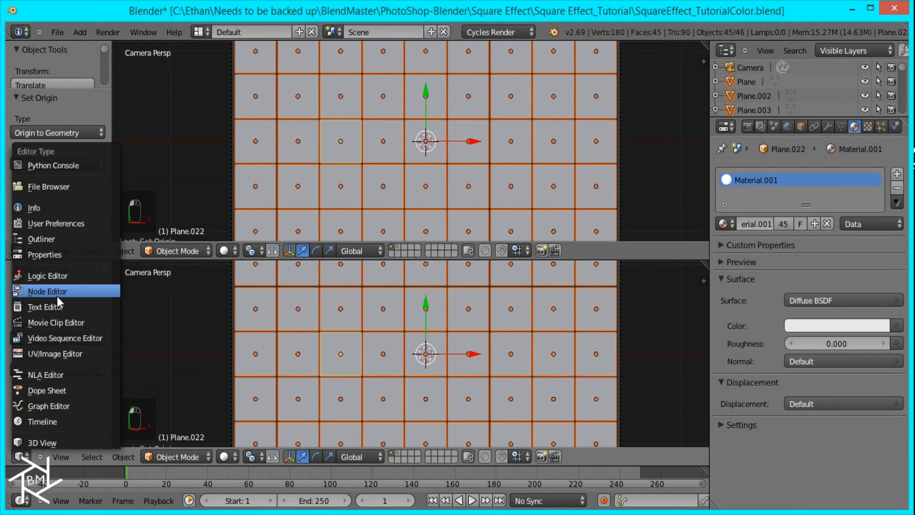
click(50, 291)
Replace the Diffuse BSDF node with an Emission shader linked to the Surface input of Material Output
scroll(179, 364, up, 3)
middle_drag(194, 357, 390, 365)
key(x)
key(shift+a)
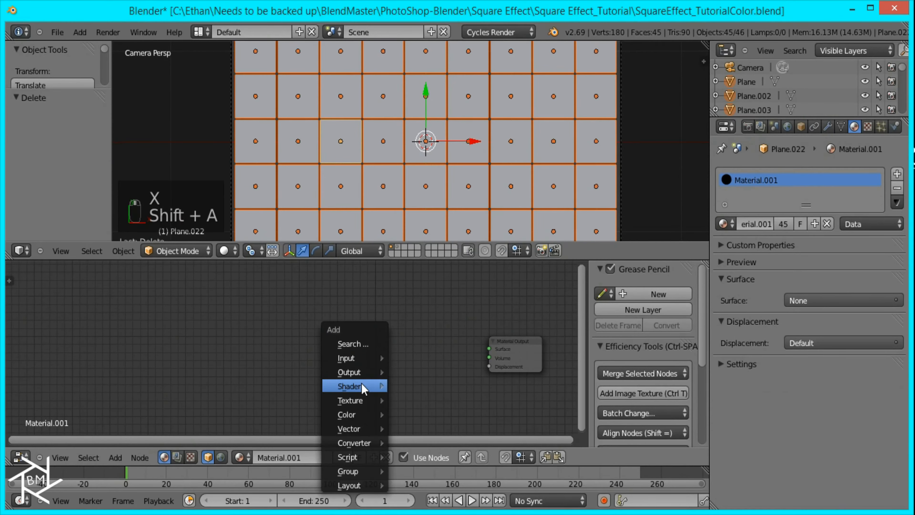
mouse_move(364, 386)
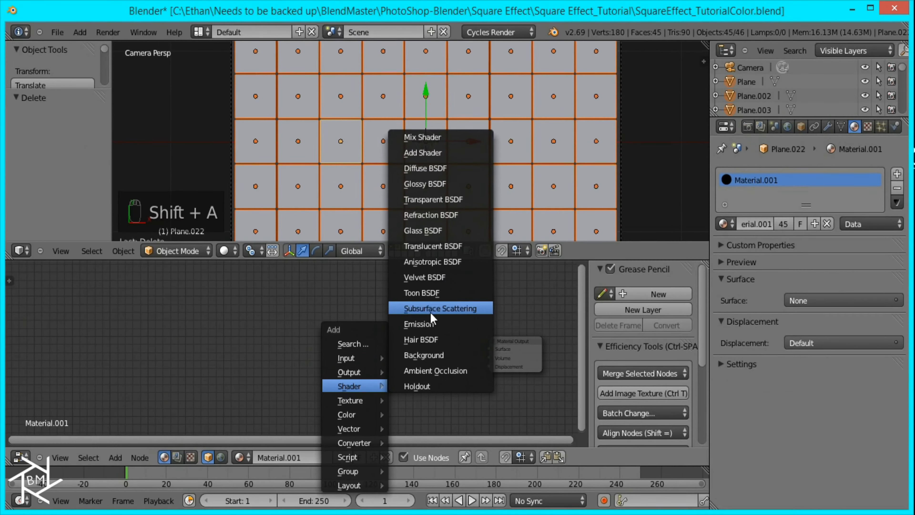
click(429, 324)
click(405, 340)
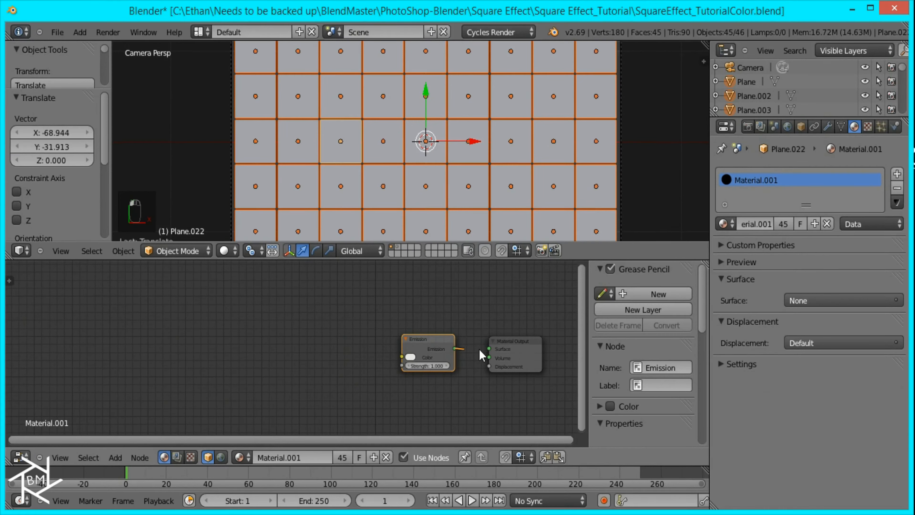
drag(482, 356, 489, 349)
Add Texture Coordinate and Image Texture nodes and link the UV output to the image's Vector input
key(shift+a)
mouse_move(265, 272)
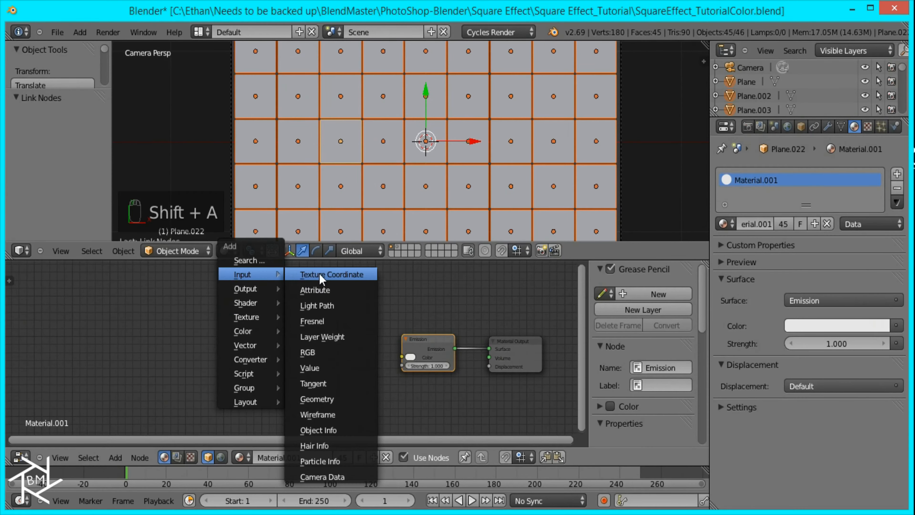
click(325, 272)
click(170, 300)
key(shift+a)
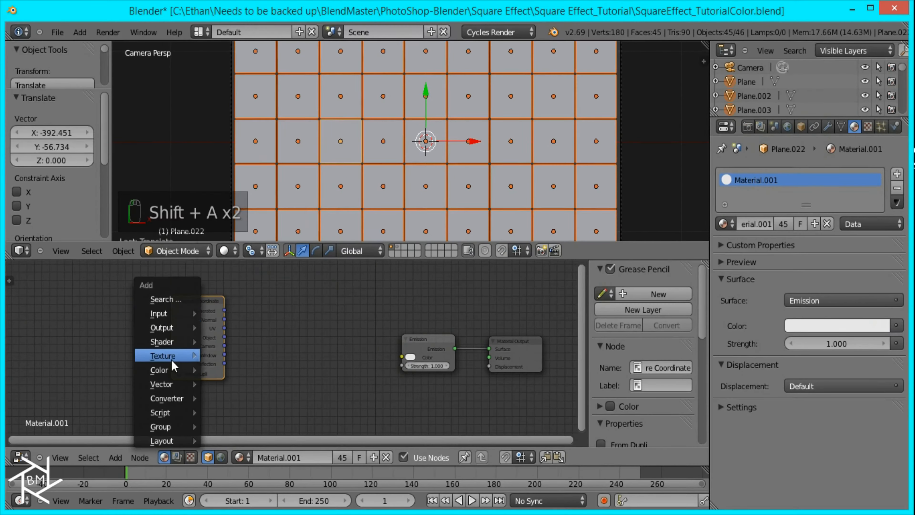
mouse_move(172, 356)
click(241, 200)
click(249, 298)
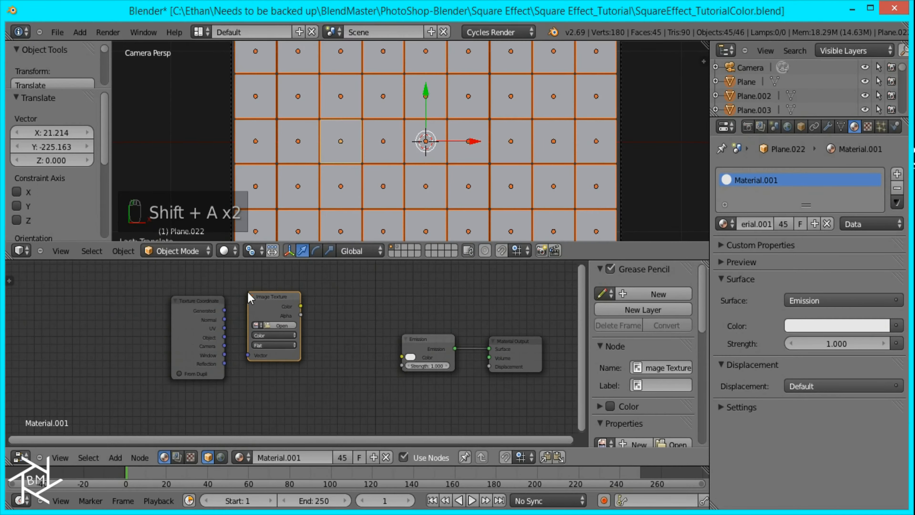
drag(225, 329, 249, 353)
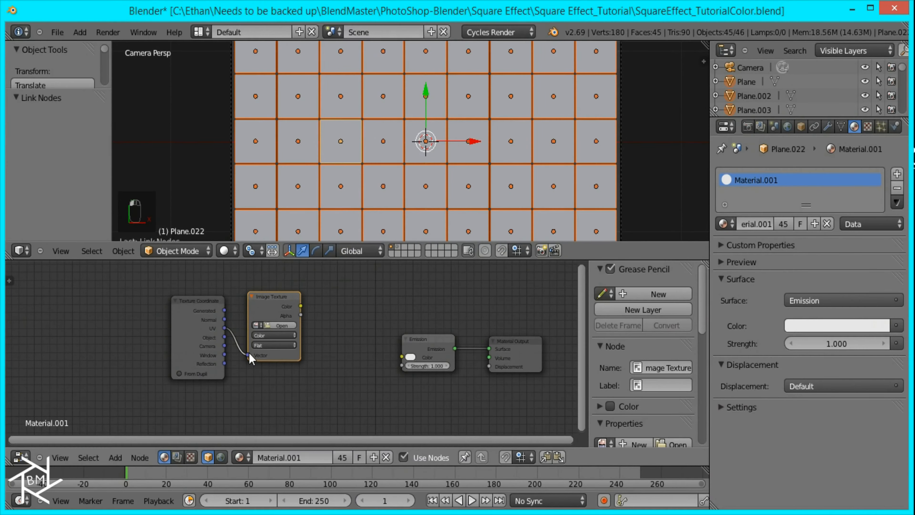
Assign the existing PNG to the Image Texture, link its Color to the Emission Color, and show the rendered viewport preview
scroll(248, 353, up, 2)
click(239, 315)
click(265, 278)
scroll(275, 335, down, 2)
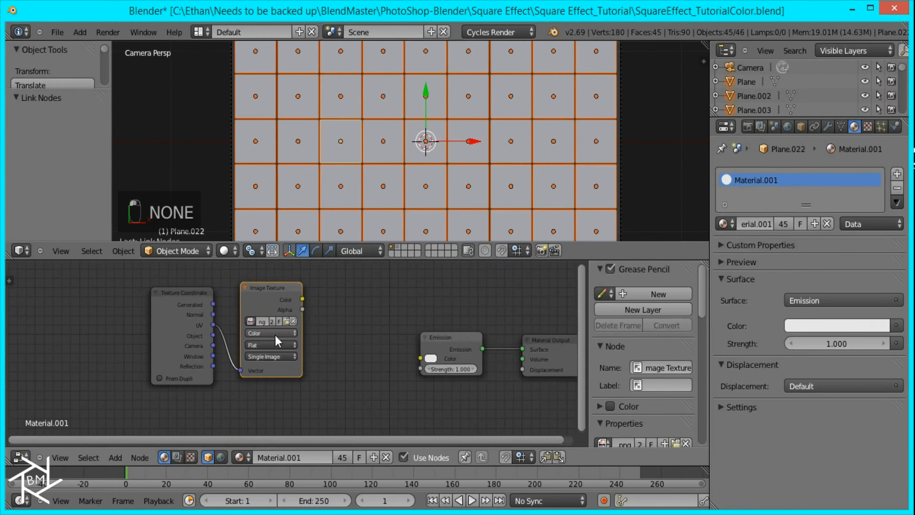
drag(301, 306, 403, 356)
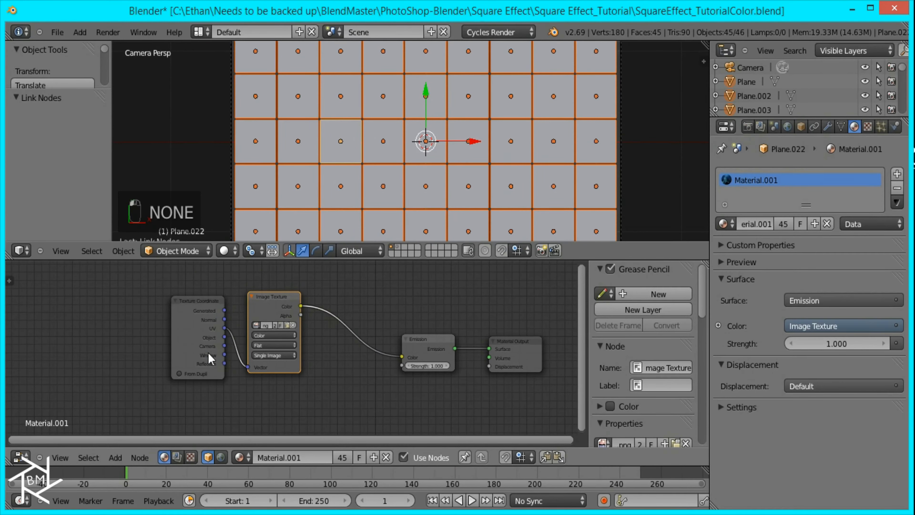
key(shift+z)
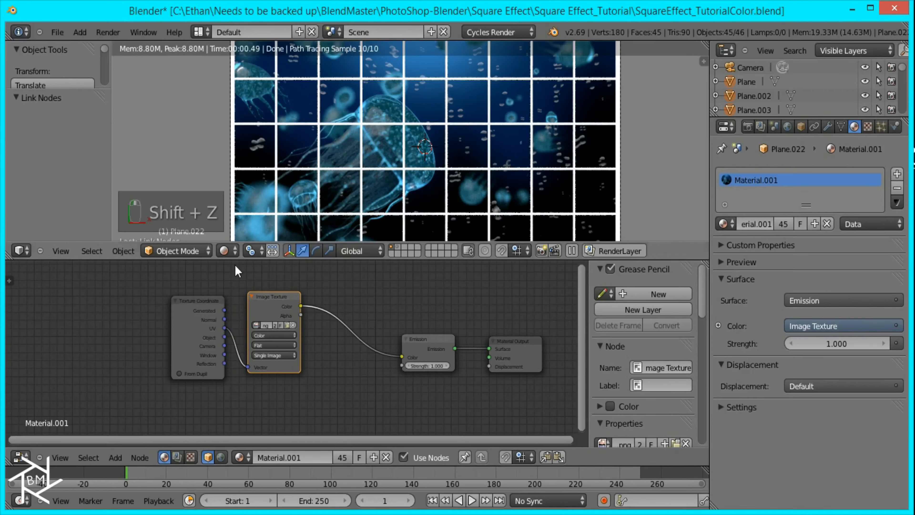
Move the Texture Coordinate and Image Texture nodes further from the Emission node to free up space
click(214, 309)
key(g)
click(208, 293)
click(279, 306)
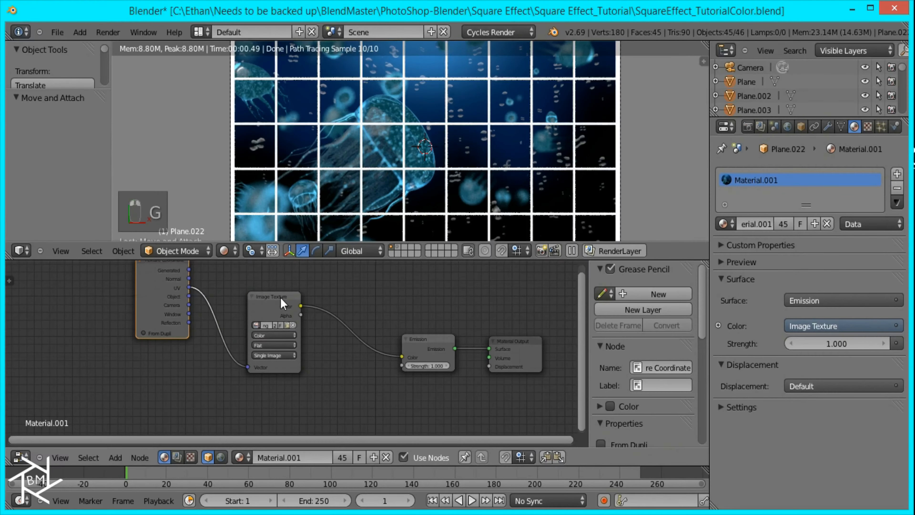
key(g)
click(237, 281)
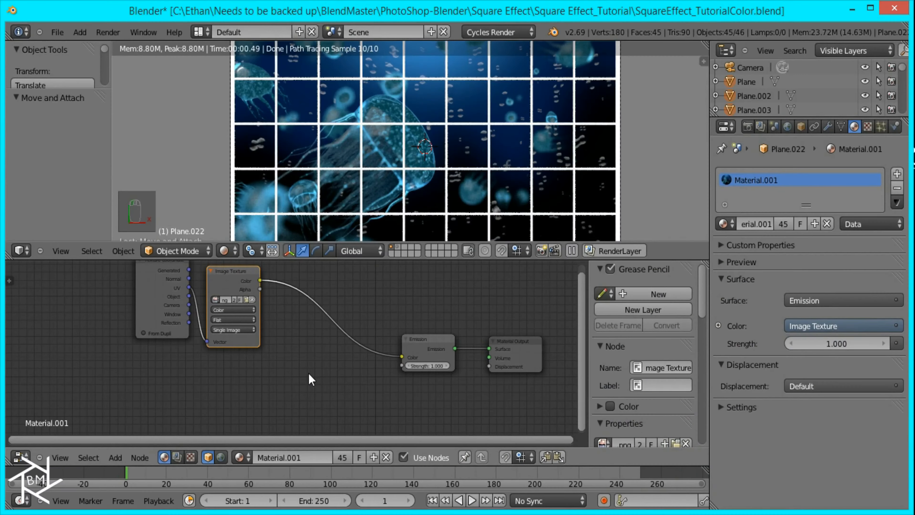
shift+right_click(165, 289)
key(g)
click(130, 315)
Add a ColorRamp node below the Image Texture node
middle_drag(182, 354, 229, 335)
key(shift+a)
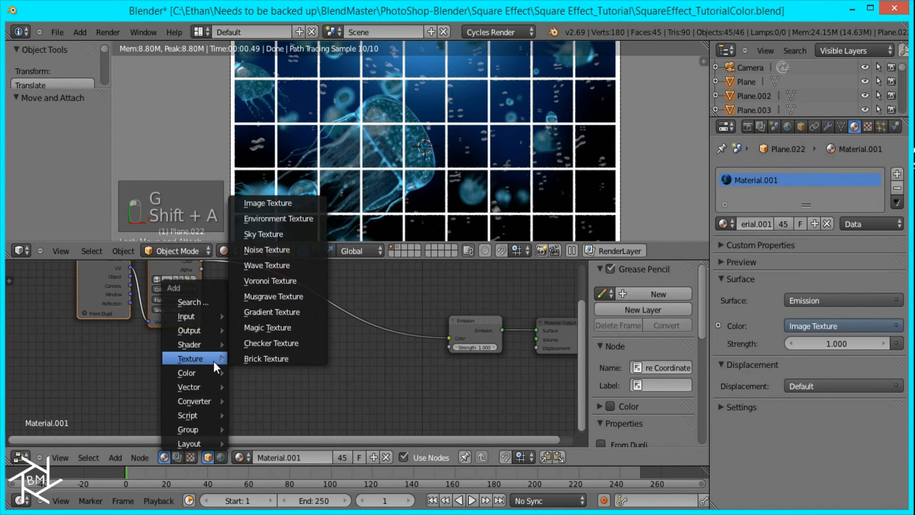
mouse_move(202, 377)
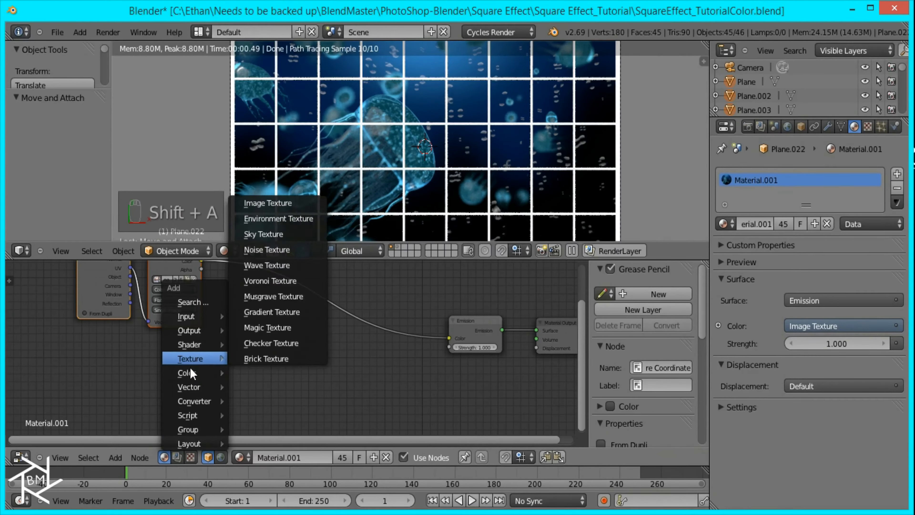
mouse_move(191, 401)
click(262, 277)
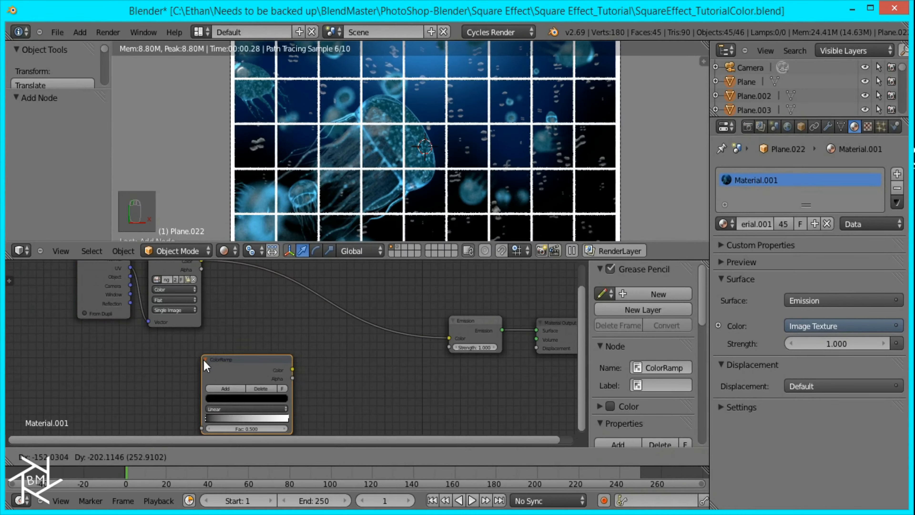
click(250, 370)
Insert a MixRGB node between Image Texture and Emission and link the ColorRamp's Color output to its Color2 input
middle_drag(332, 371, 327, 355)
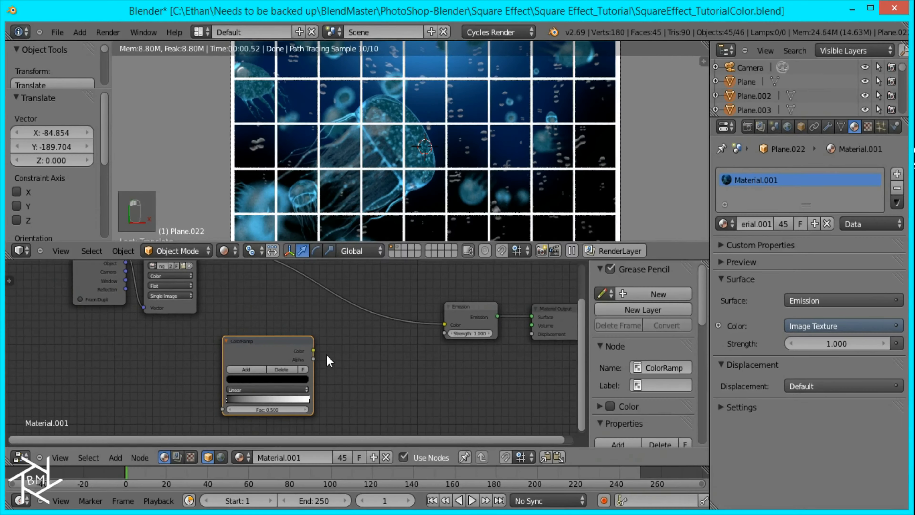
key(shift+a)
mouse_move(297, 327)
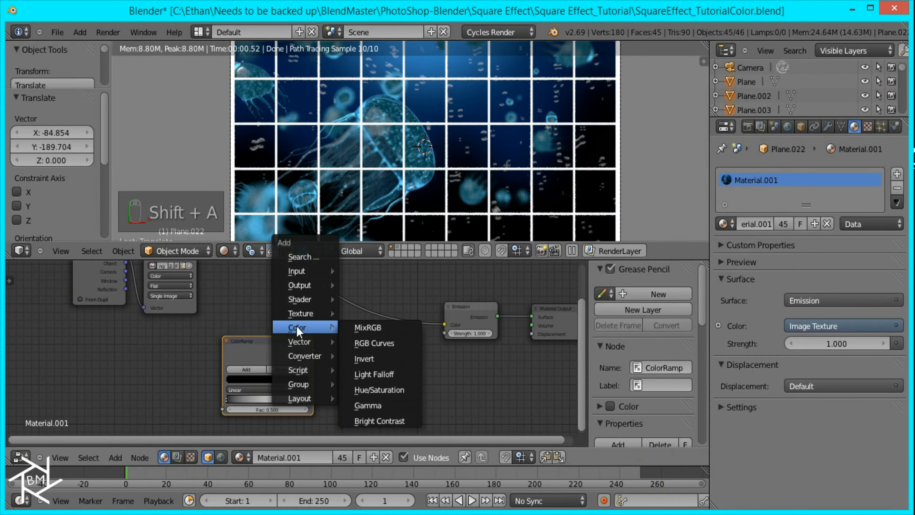
click(369, 323)
click(349, 345)
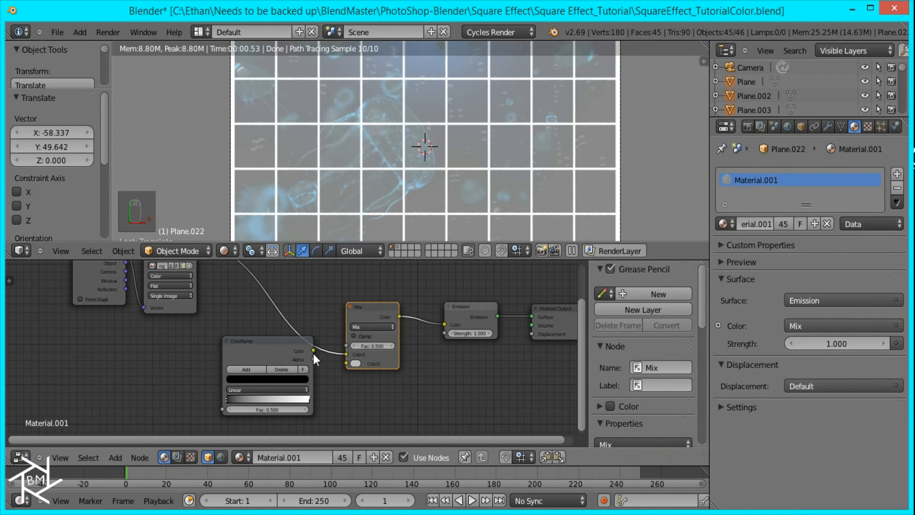
drag(347, 362, 347, 363)
Set the MixRGB node's blend type to Add and its Fac to 1.000
click(366, 327)
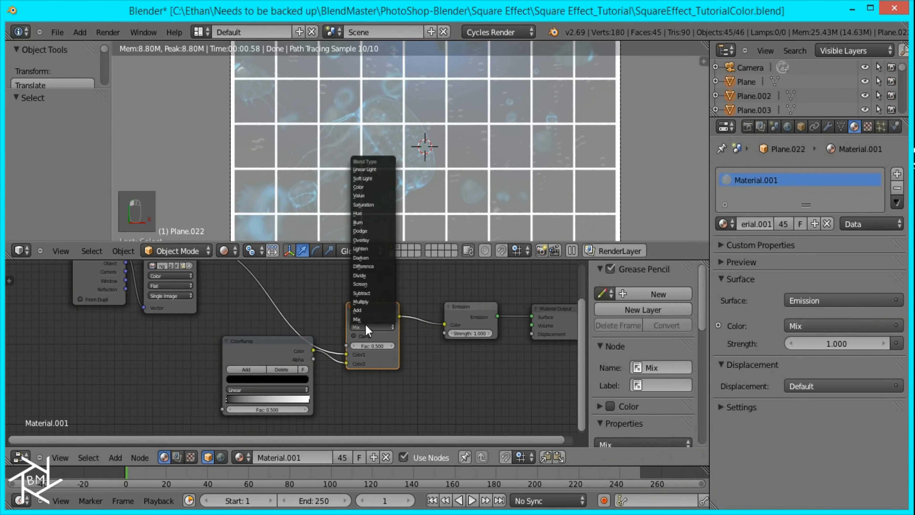
click(365, 311)
click(373, 347)
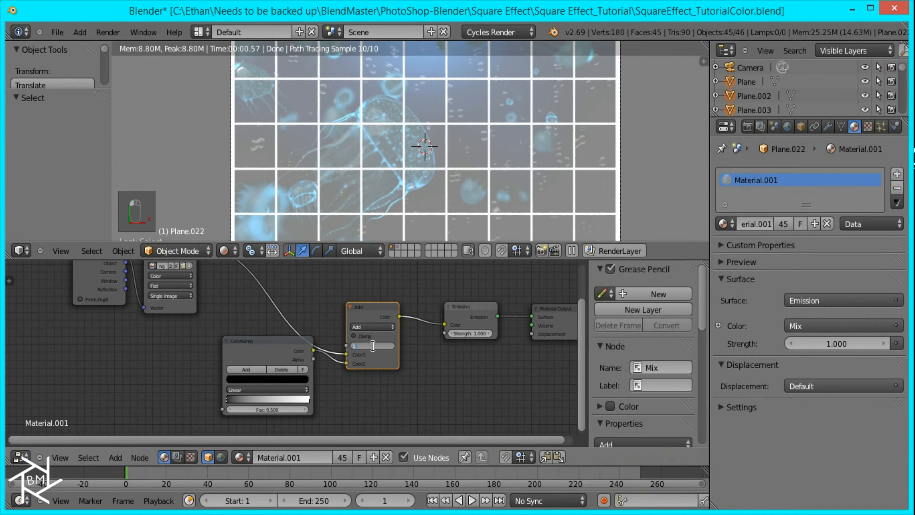
key(Return)
middle_drag(311, 343, 406, 315)
scroll(382, 347, up, 5)
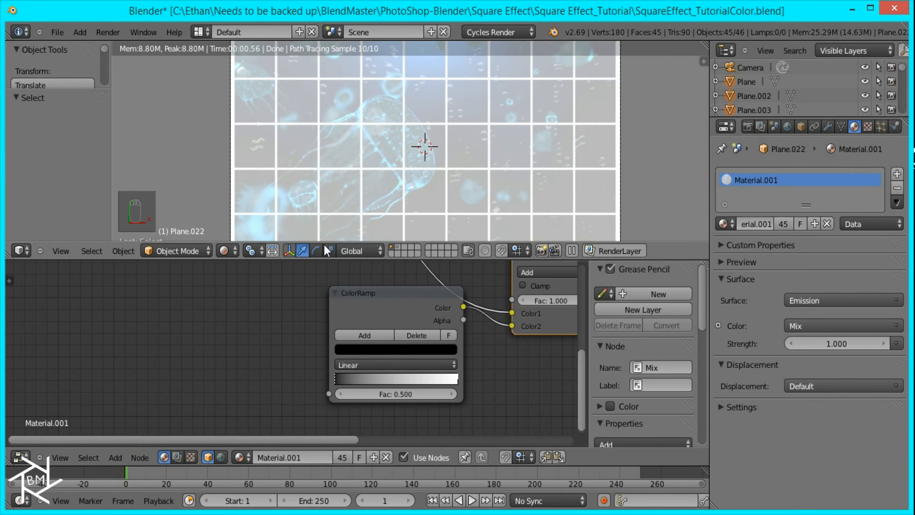
Add an Object Info node before the ColorRamp and link its Random output to the ColorRamp's Fac input
middle_drag(228, 318, 235, 319)
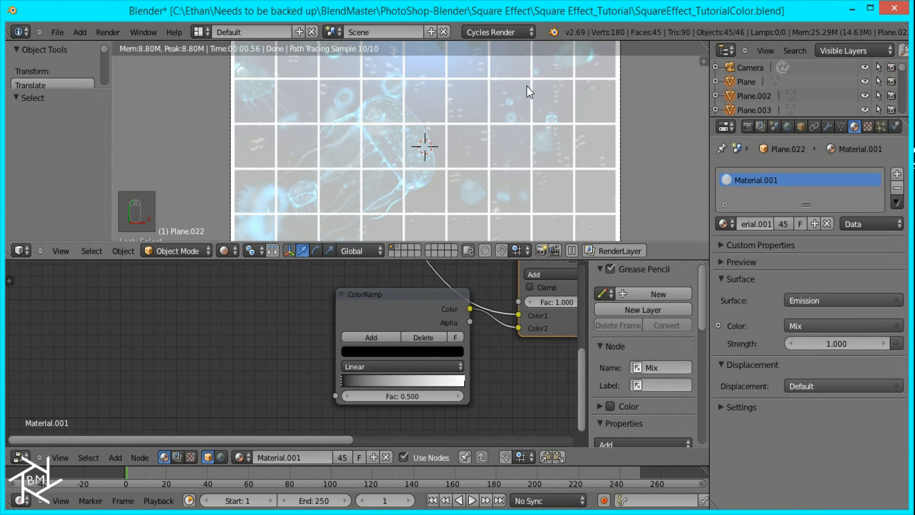
middle_drag(232, 313, 288, 315)
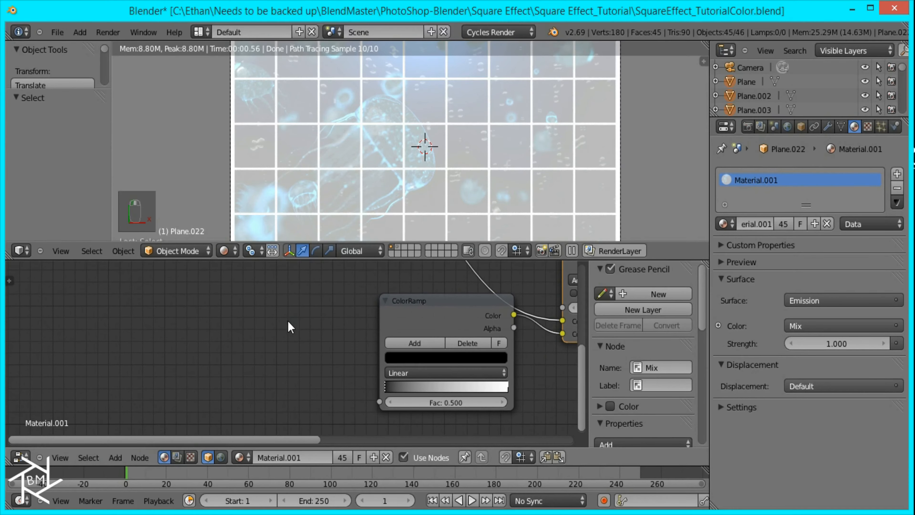
key(shift+a)
mouse_move(290, 323)
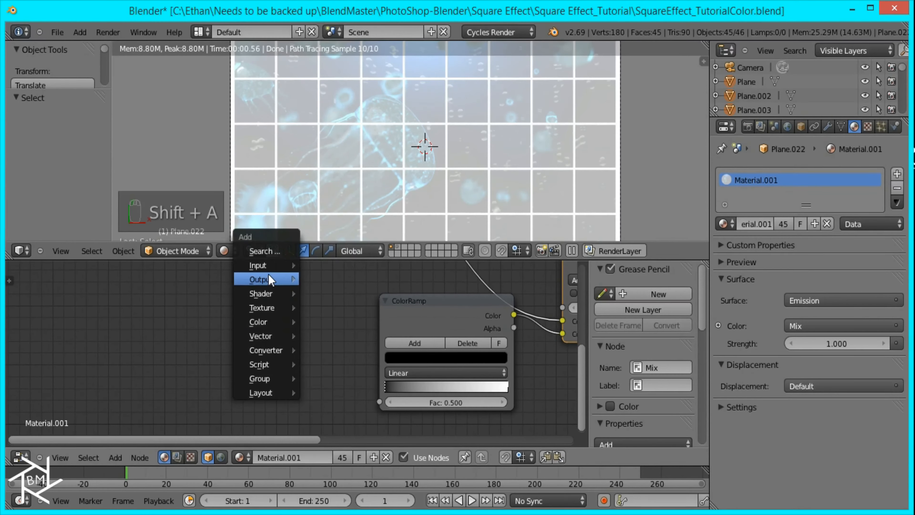
mouse_move(265, 265)
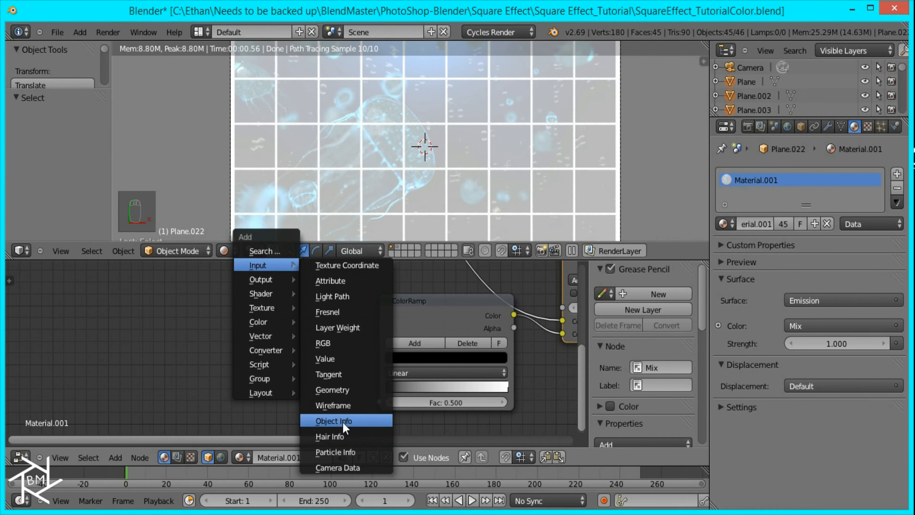
click(334, 421)
click(303, 346)
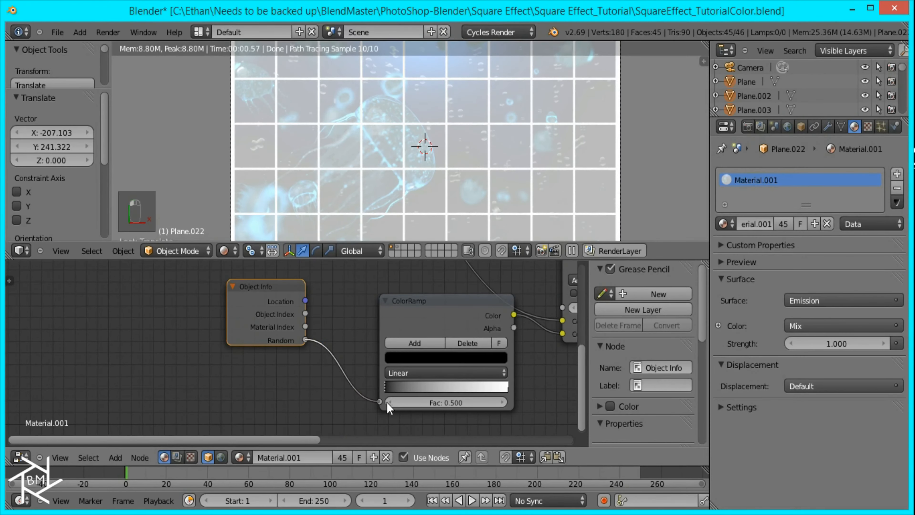
drag(381, 401, 317, 321)
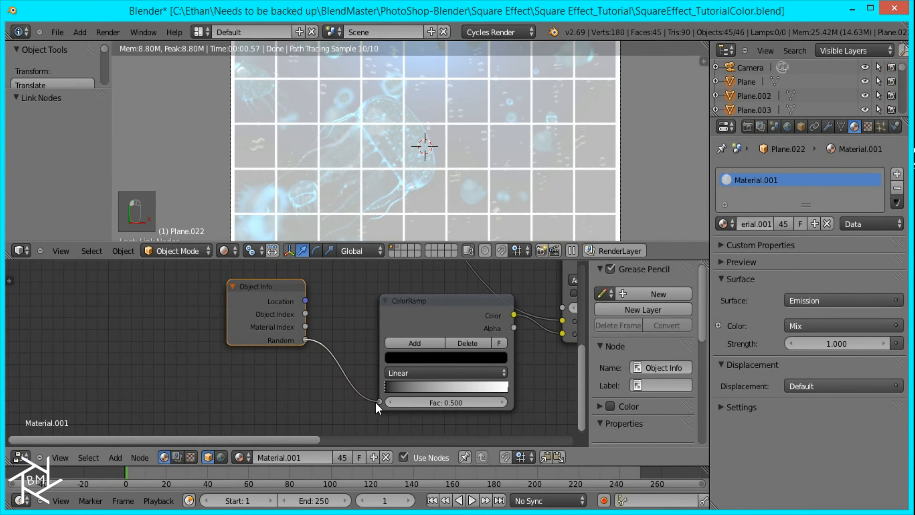
drag(376, 402, 377, 402)
middle_drag(420, 326, 280, 330)
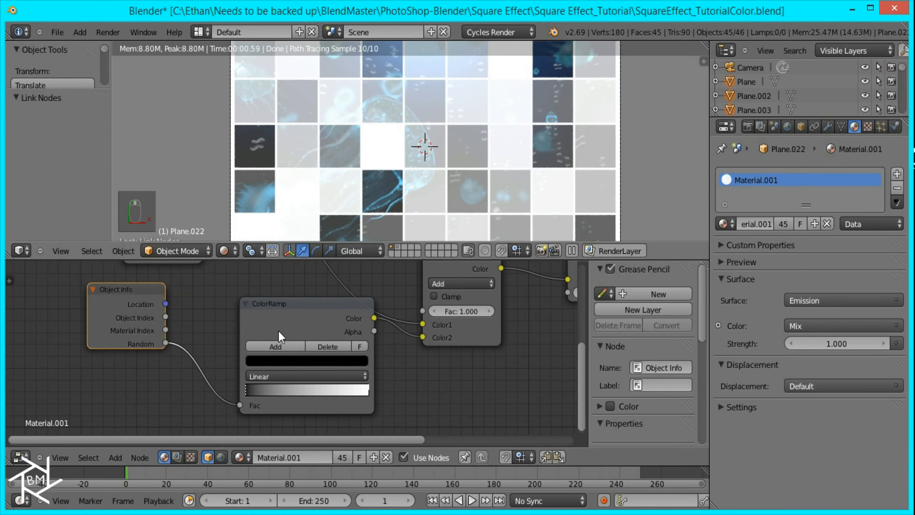
scroll(455, 188, down, 2)
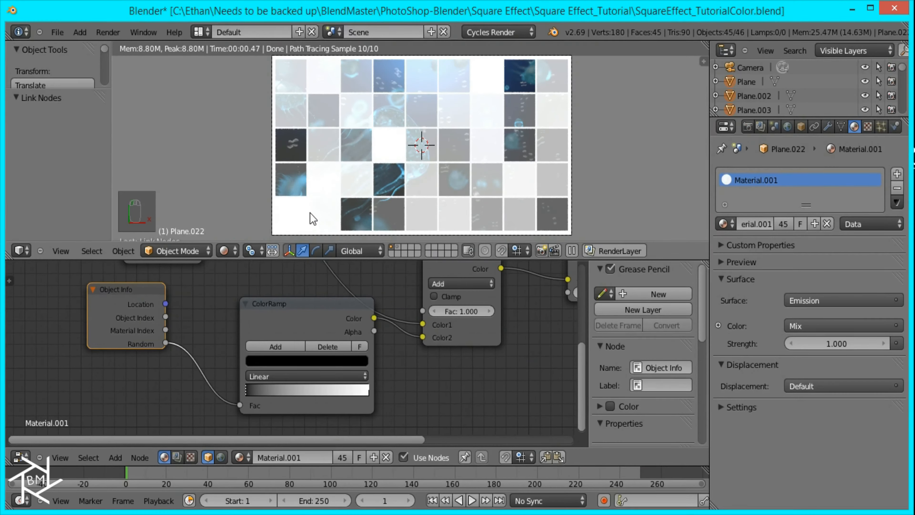
Darken the ColorRamp's white stop to grey at about 0.101 RGB and shift the black stop about a quarter along the ramp
click(366, 393)
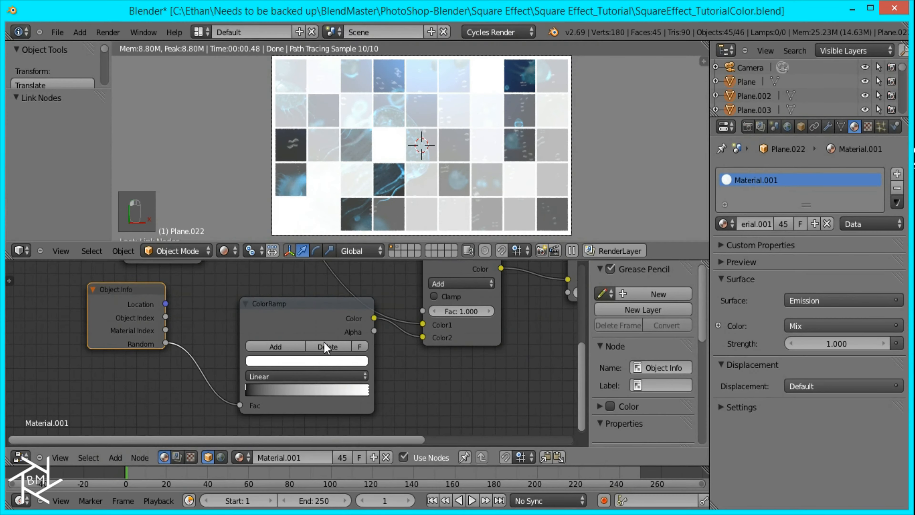
click(315, 362)
mouse_move(343, 250)
mouse_down()
mouse_move(342, 260)
mouse_move(347, 247)
mouse_up()
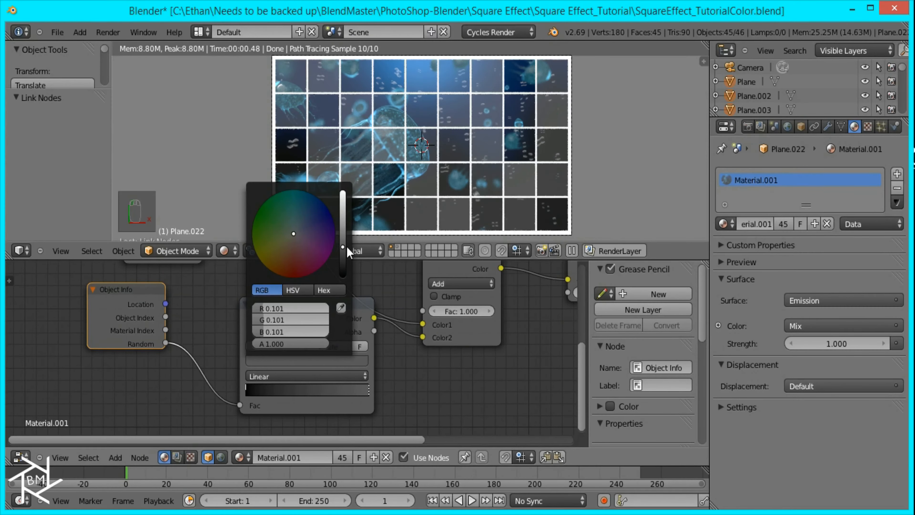
drag(246, 390, 276, 394)
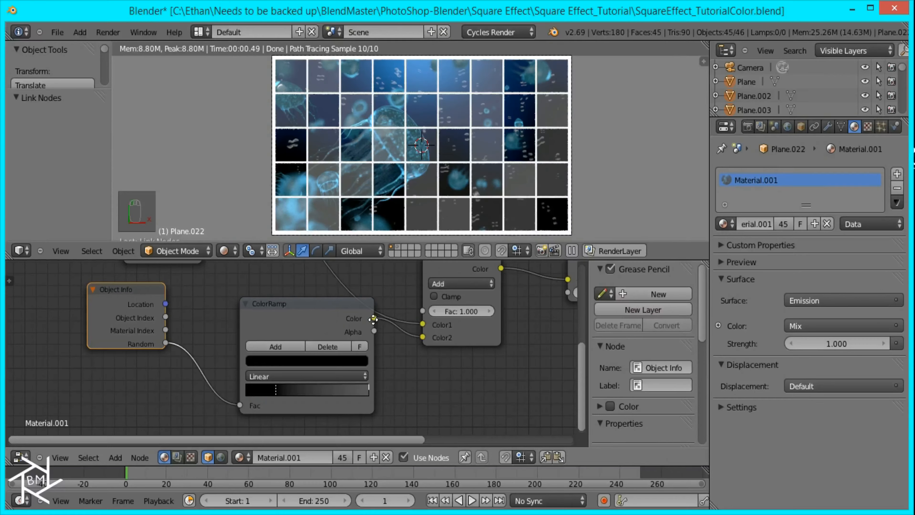
Move the ColorRamp and Object Info nodes away from the Add mix node to free up space
middle_drag(373, 319, 341, 358)
scroll(258, 137, up, 3)
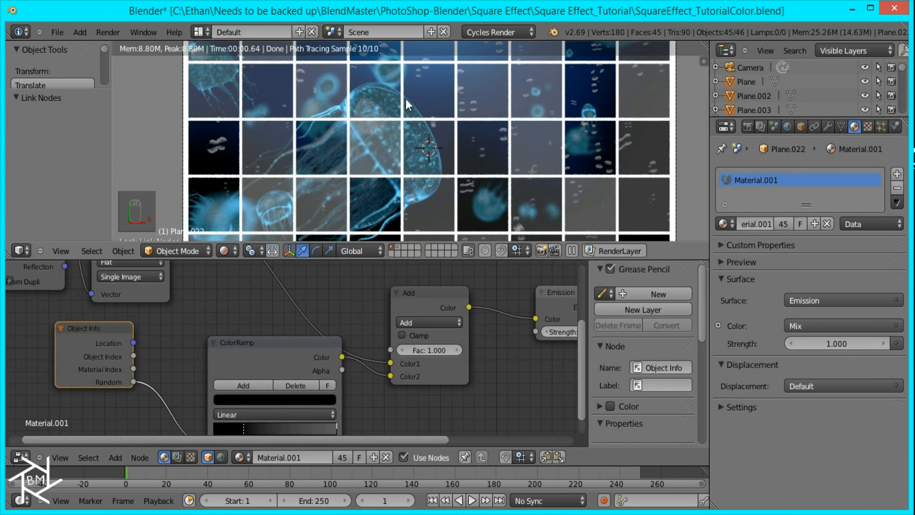
scroll(426, 288, down, 2)
mouse_move(402, 336)
middle_down()
mouse_move(373, 358)
mouse_move(396, 339)
middle_up()
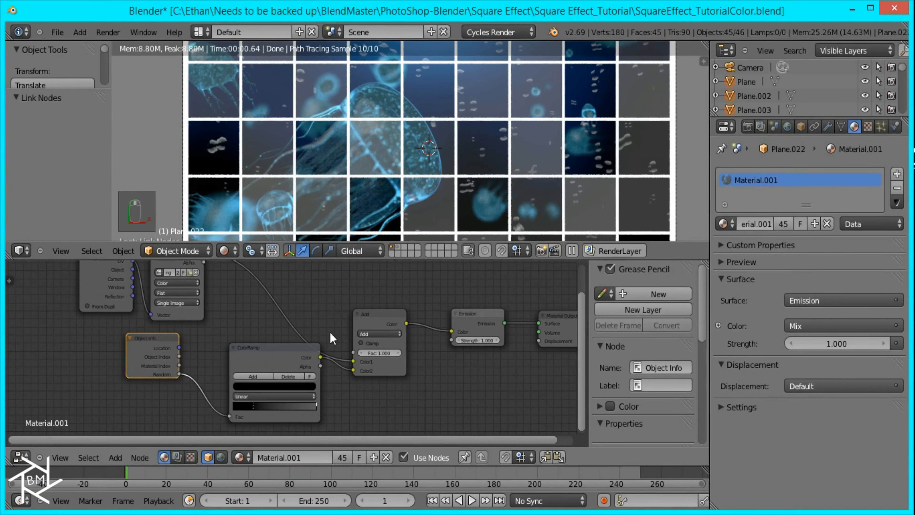
click(262, 360)
key(g)
click(242, 378)
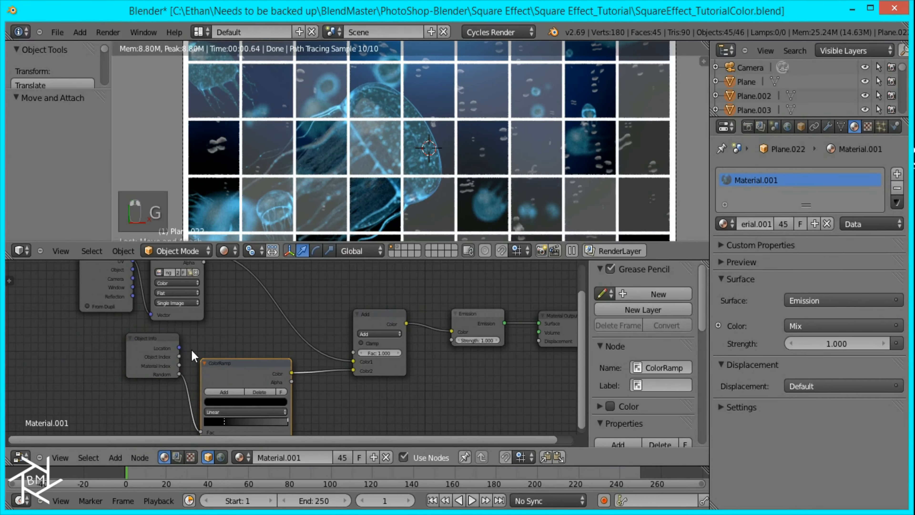
click(158, 352)
key(g)
click(134, 349)
click(250, 369)
key(g)
click(239, 370)
Insert a Hue/Saturation node between Image Texture and the Add mix node, and link Object Info's Random output to its Hue input
middle_drag(254, 305, 259, 349)
key(shift+a)
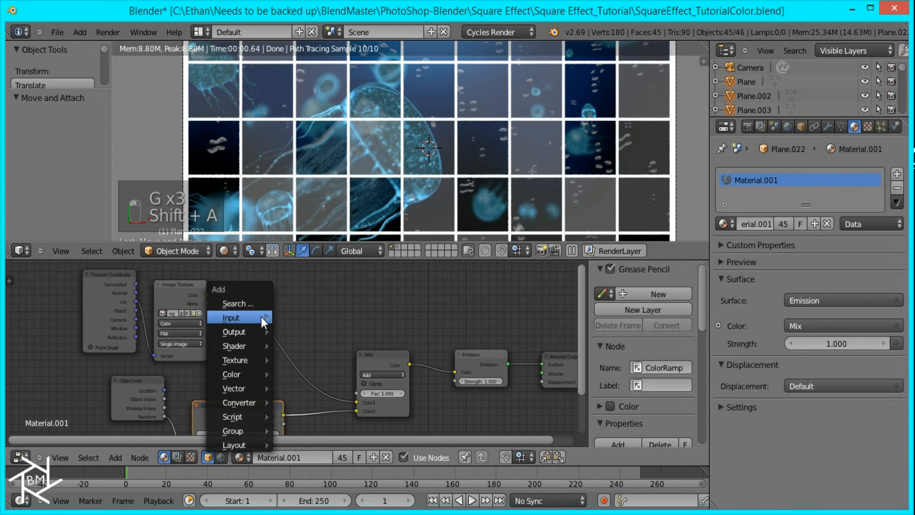
mouse_move(240, 372)
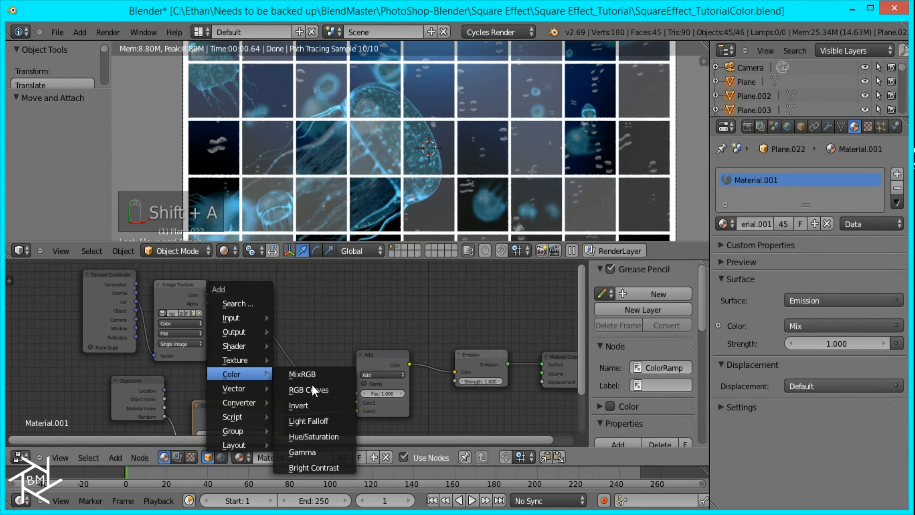
click(317, 436)
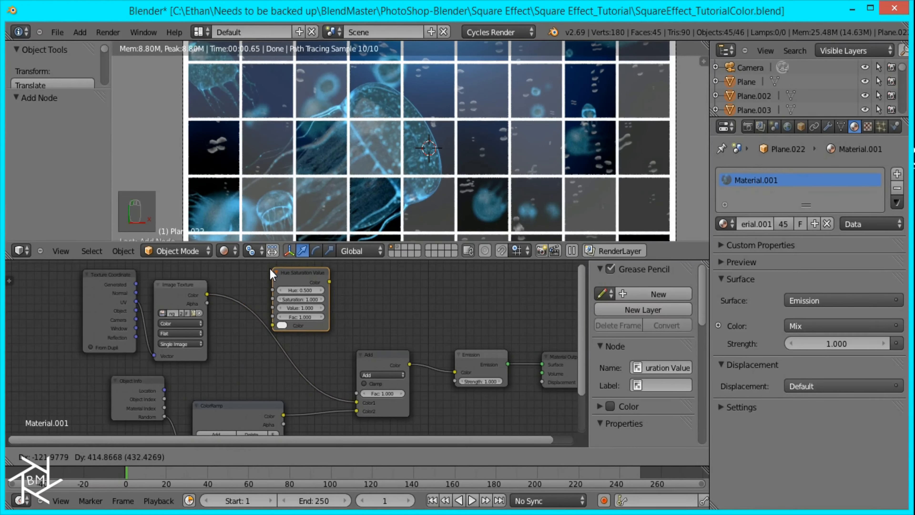
click(251, 276)
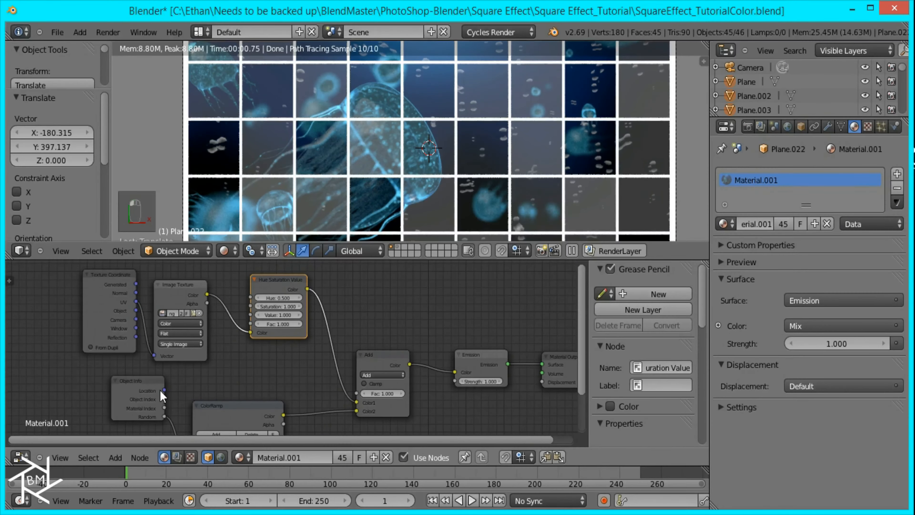
drag(164, 417, 251, 296)
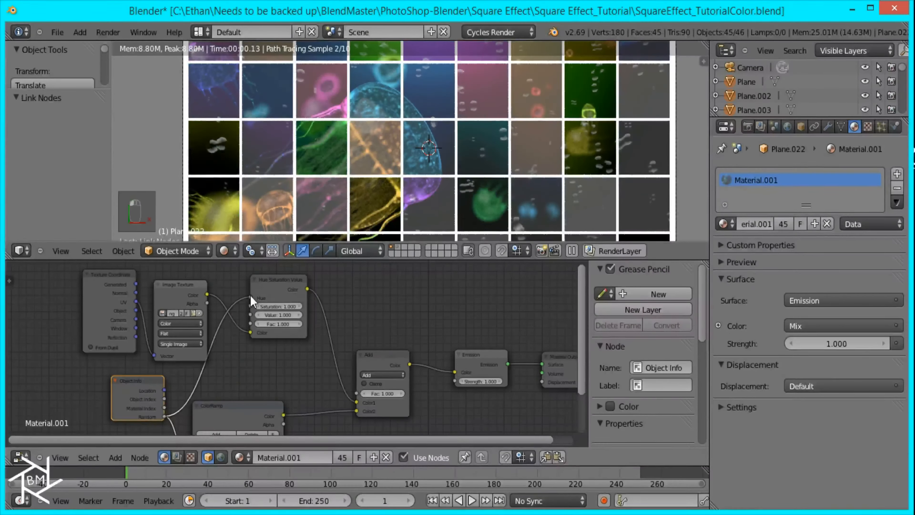
scroll(512, 133, down, 2)
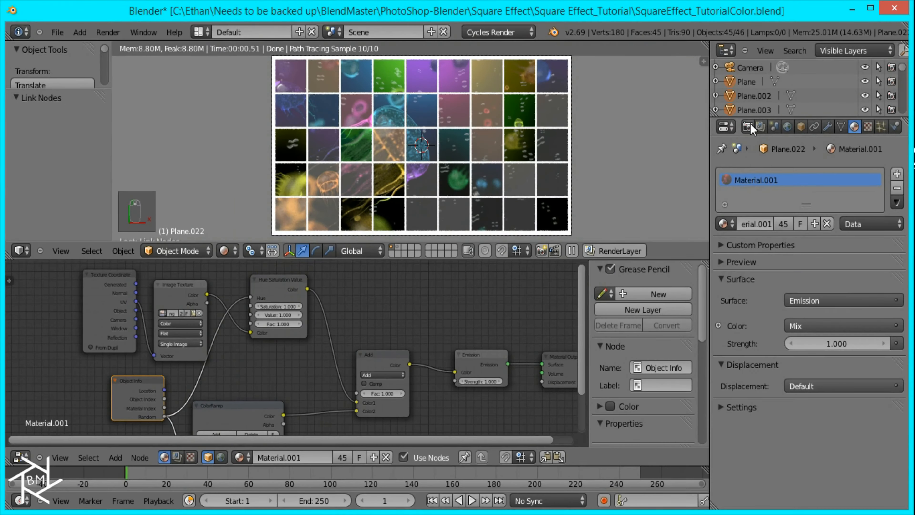
Render the current frame to check the randomly tinted squares, and return to the 3D view
click(748, 126)
click(754, 192)
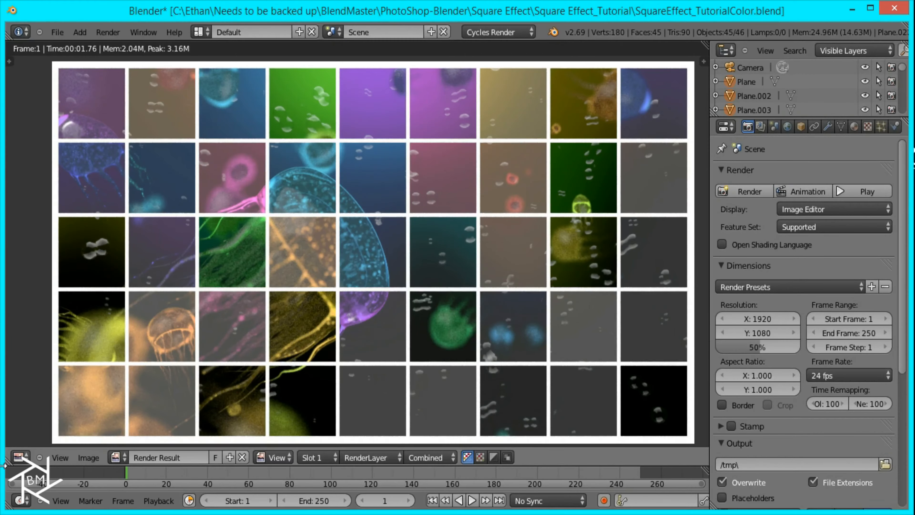
key(Escape)
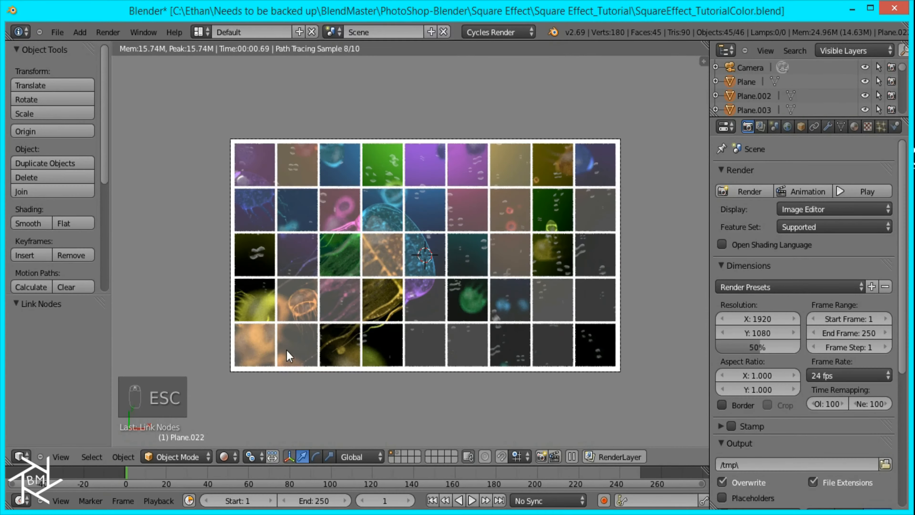
Select the fifth square of the second row and give it its own copy of the material, named Material.Green
click(855, 126)
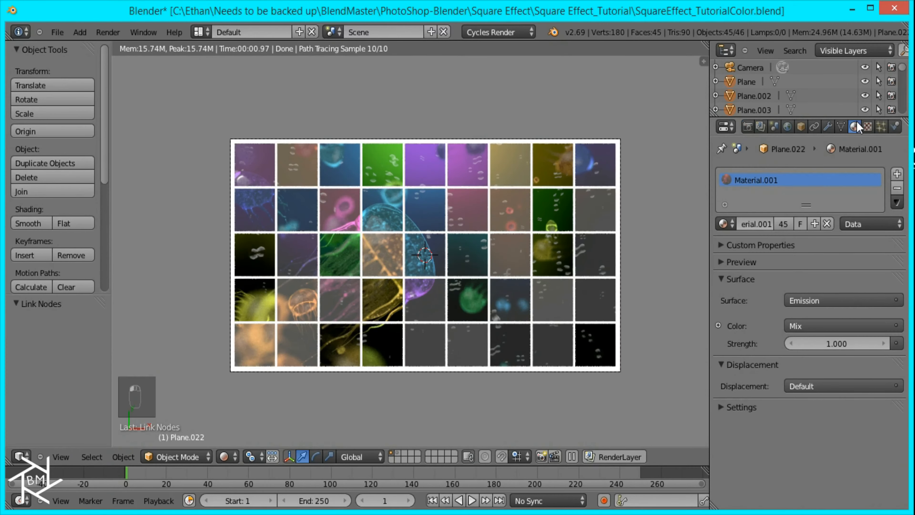
right_click(425, 208)
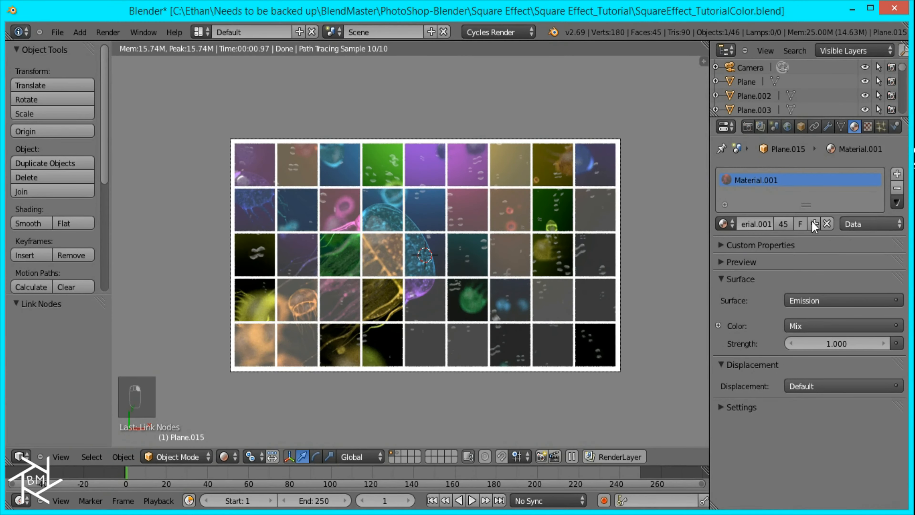
click(771, 224)
drag(771, 224, 853, 214)
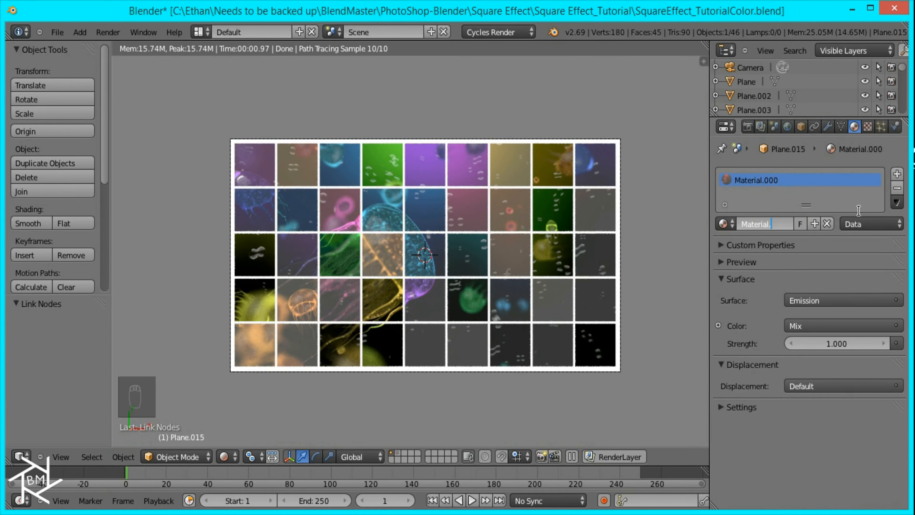
key(Return)
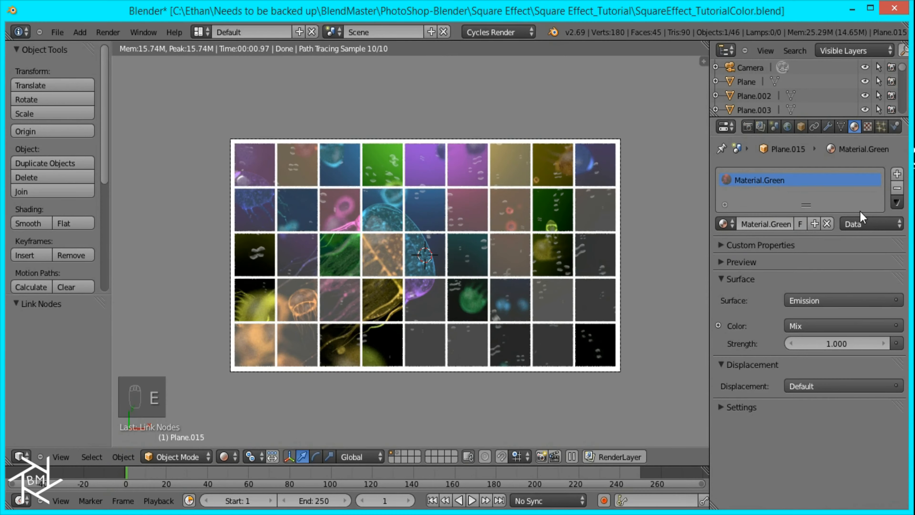
Open a node editor below the 3D view and disconnect Object Info's Random output from the Hue Saturation Value node's Hue input
drag(8, 461, 9, 266)
click(19, 457)
click(39, 291)
scroll(234, 374, up, 5)
scroll(319, 395, up, 2)
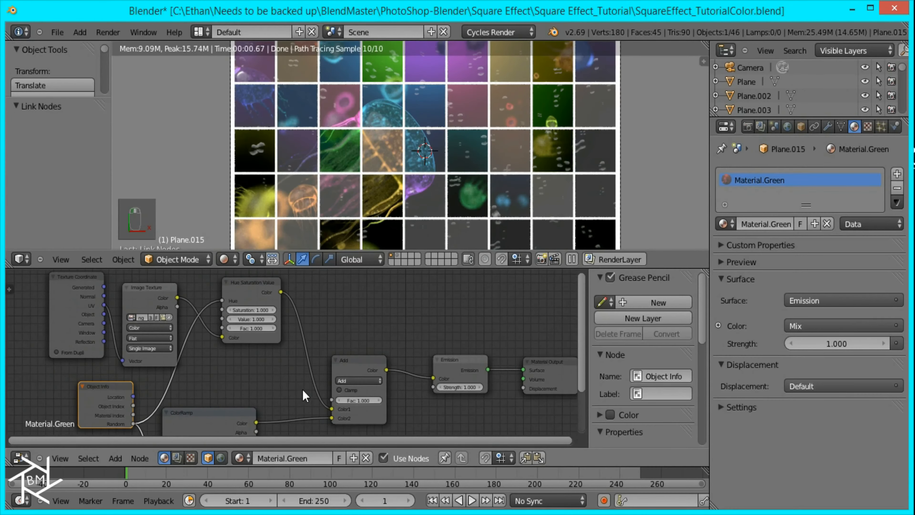
right_click(247, 284)
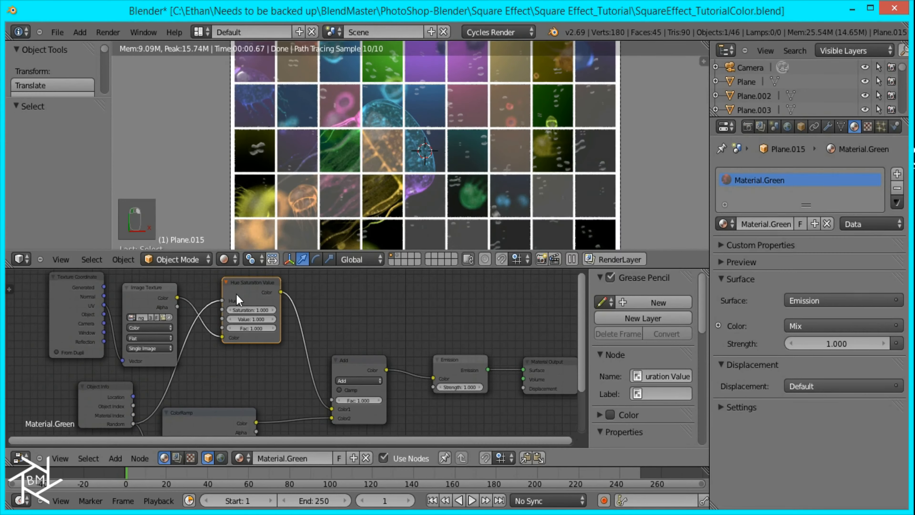
drag(220, 301, 202, 361)
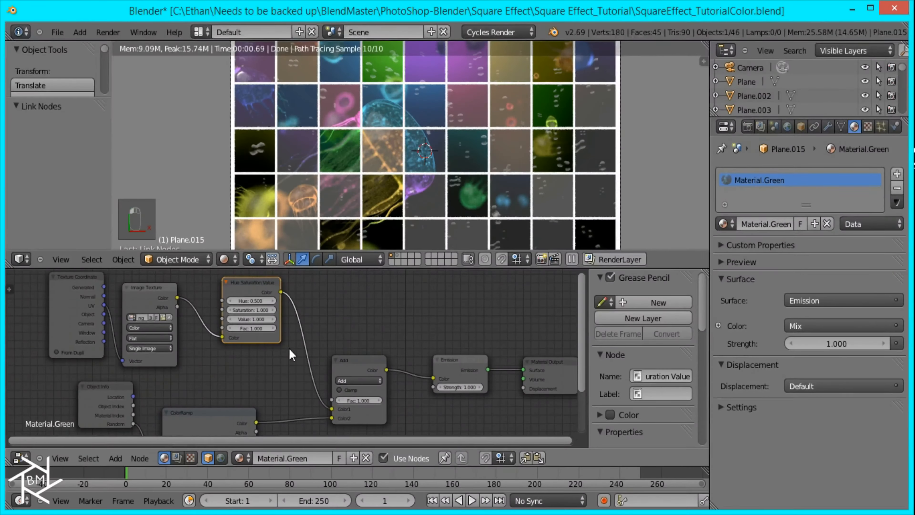
Link the Material.Green material to all squares of the grid and reselect its source square in rendered shading
scroll(521, 190, down, 2)
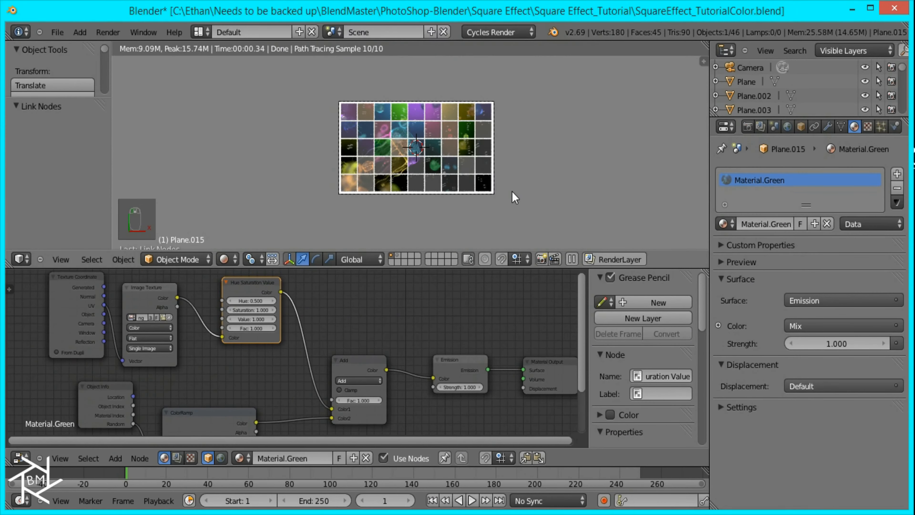
key(z)
key(b)
drag(550, 222, 290, 72)
key(ctrl+l)
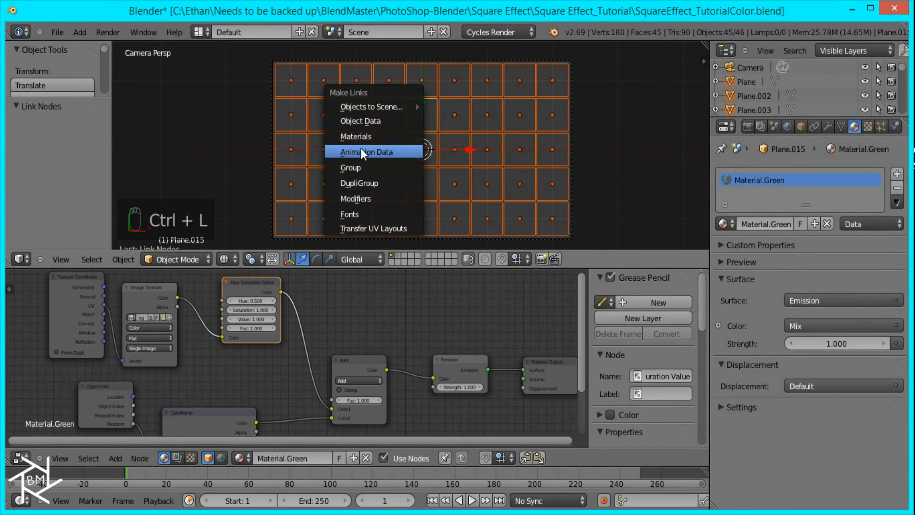
click(371, 138)
right_click(418, 127)
key(shift+z)
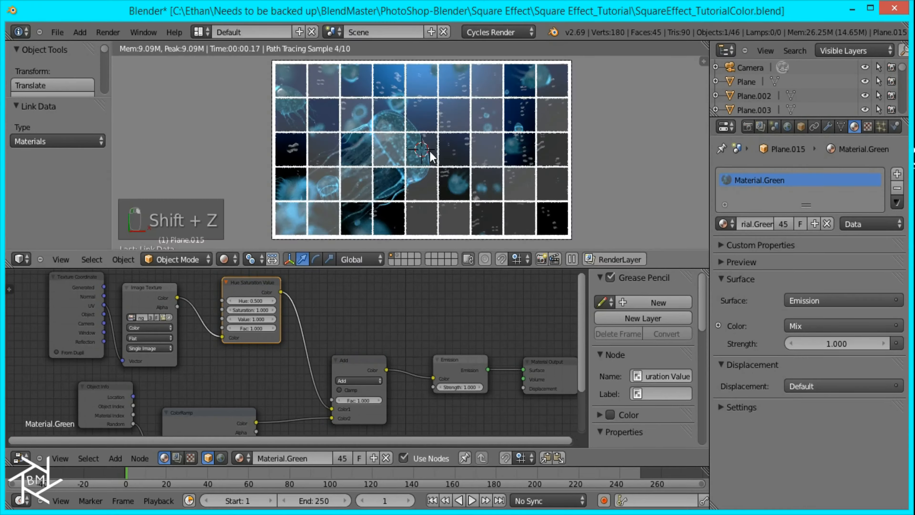
Set the Hue of the Hue Saturation Value node in Material.Green to 0.3
scroll(436, 113, down, 1)
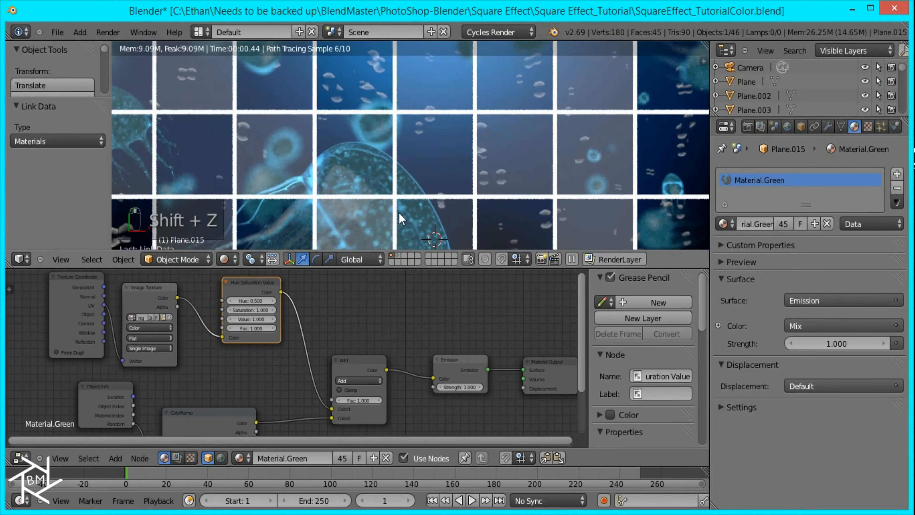
scroll(231, 307, up, 2)
middle_drag(226, 299, 243, 354)
mouse_move(247, 335)
mouse_down()
mouse_move(415, 364)
mouse_move(236, 339)
mouse_up()
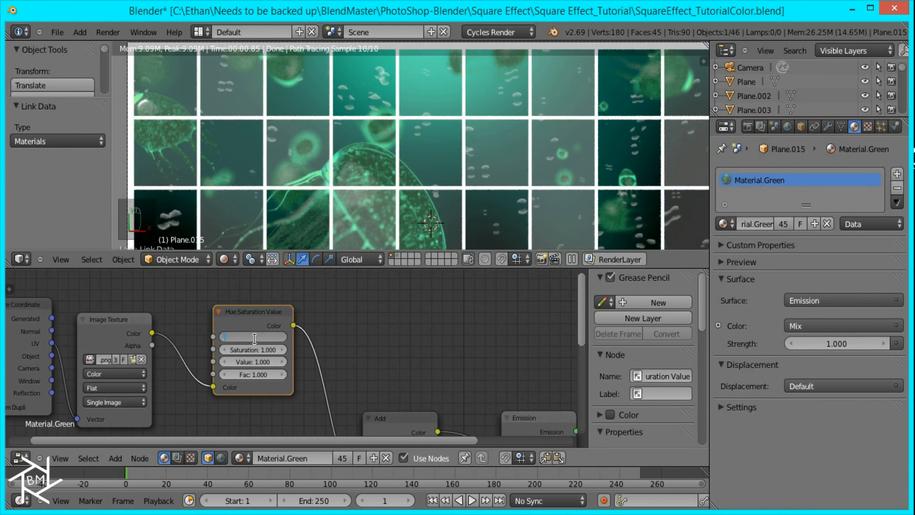
text(0.3)
key(Return)
scroll(351, 403, down, 2)
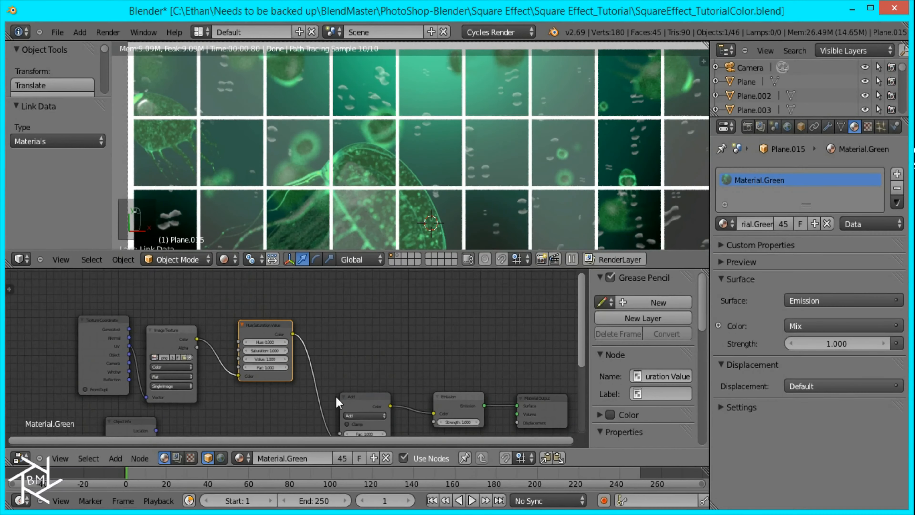
Give the fifth square of the third row its own copy of the green material, named Material.Red
scroll(327, 385, down, 2)
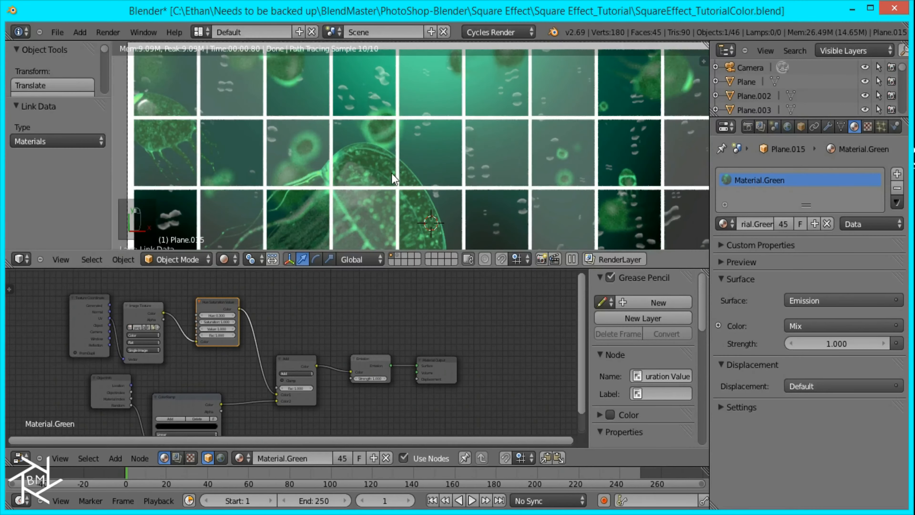
click(784, 225)
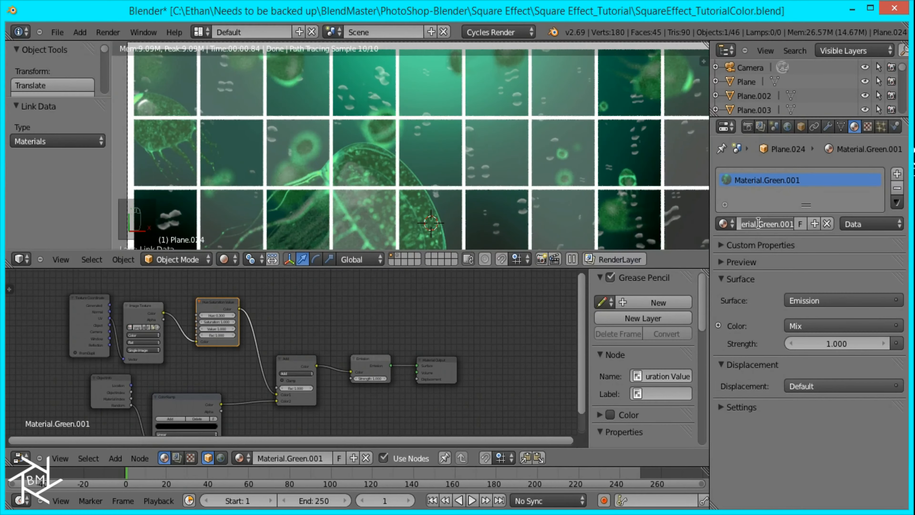
text(Material.Red)
key(Return)
Set the Hue of the Hue Saturation Value node in Material.Red to 0.9
scroll(255, 342, up, 2)
scroll(252, 339, up, 1)
middle_drag(253, 338, 317, 399)
scroll(281, 373, up, 3)
drag(251, 355, 370, 360)
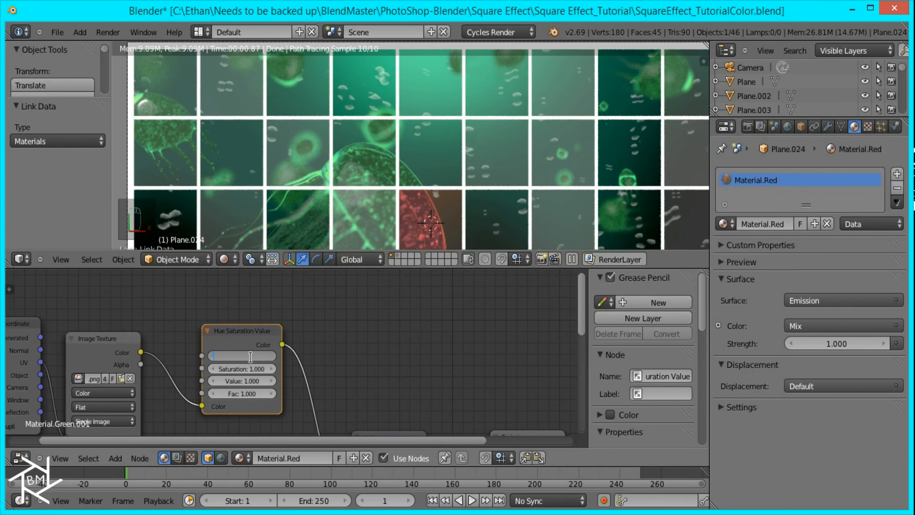
text(0.9)
key(Return)
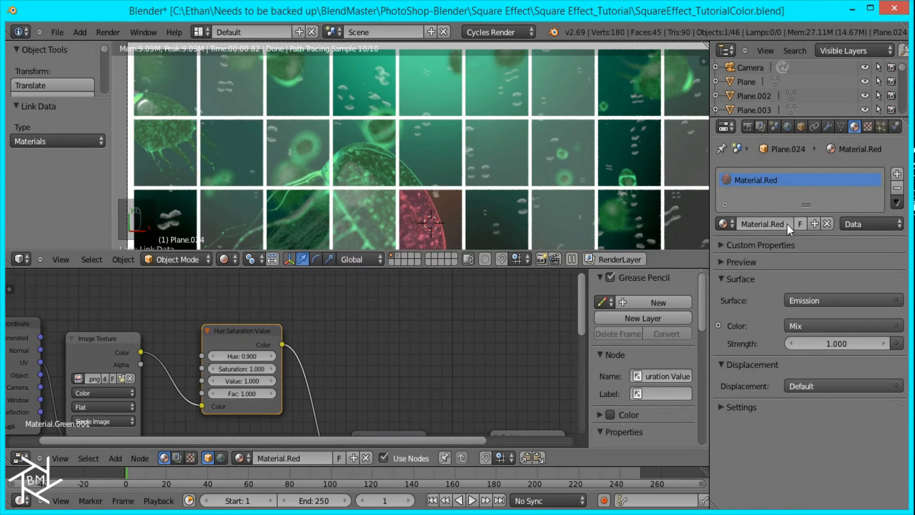
Give the fourth square of the second row its own copy of the green material, named Material.Yellow
right_click(358, 153)
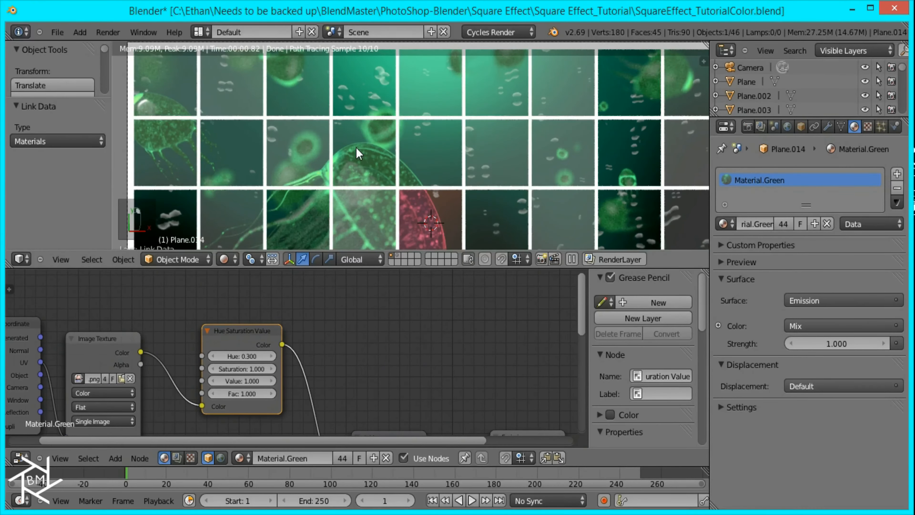
click(782, 224)
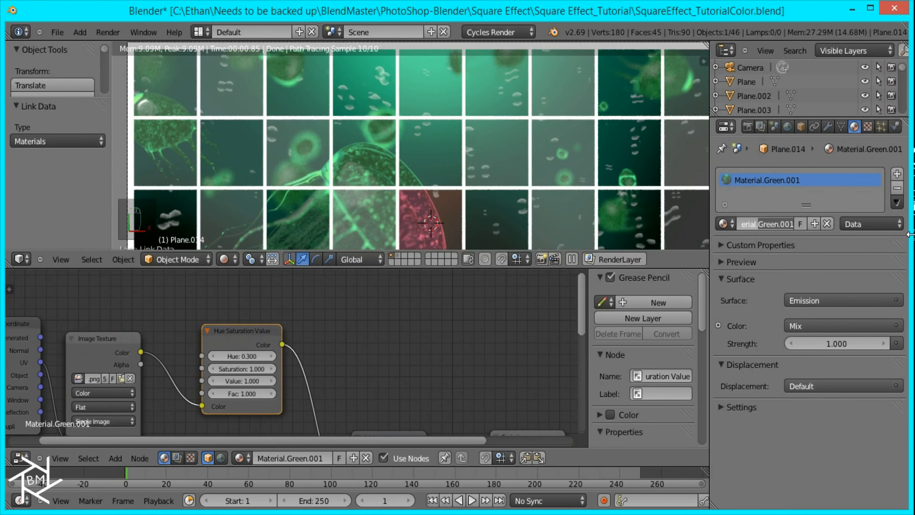
text(Yello)
key(Return)
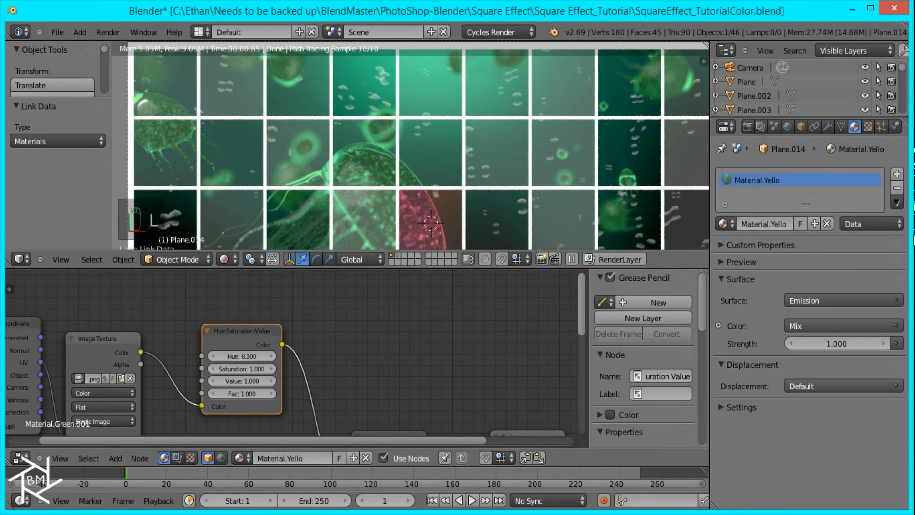
click(788, 222)
click(788, 222)
text(w)
key(Return)
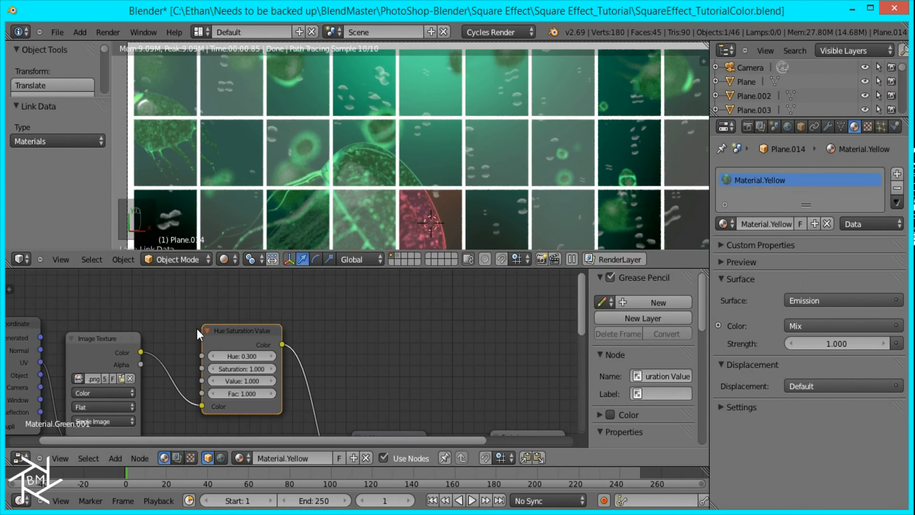
Set the Hue of the Hue Saturation Value node in Material.Yellow to 0.118
drag(228, 357, 191, 349)
scroll(428, 182, down, 3)
scroll(455, 180, up, 1)
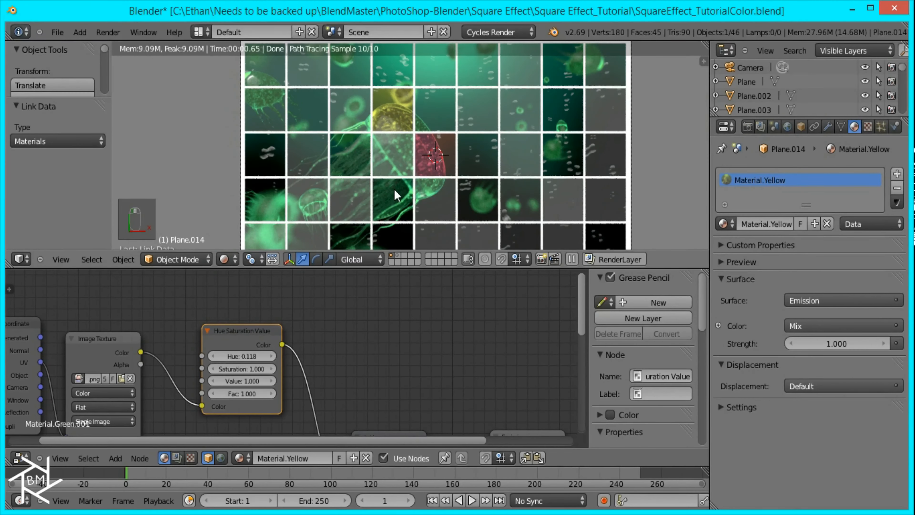
Assign Material.001 to the fourth square of the fourth row and disconnect the link feeding its Hue Saturation Value node's Hue input
right_click(409, 191)
click(724, 223)
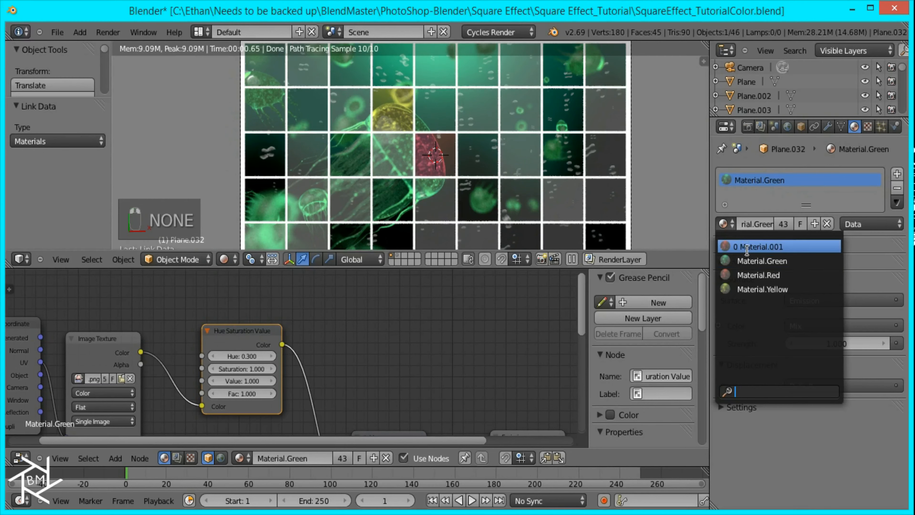
click(757, 247)
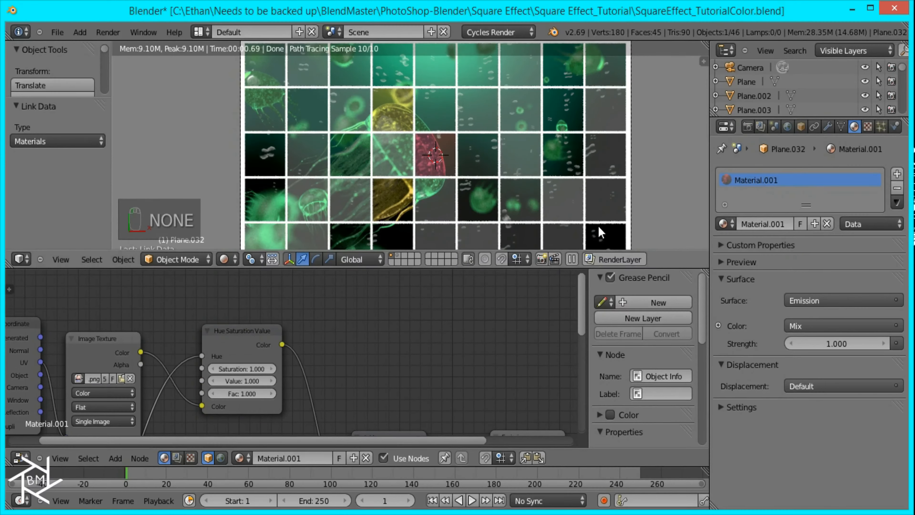
middle_drag(196, 359, 291, 321)
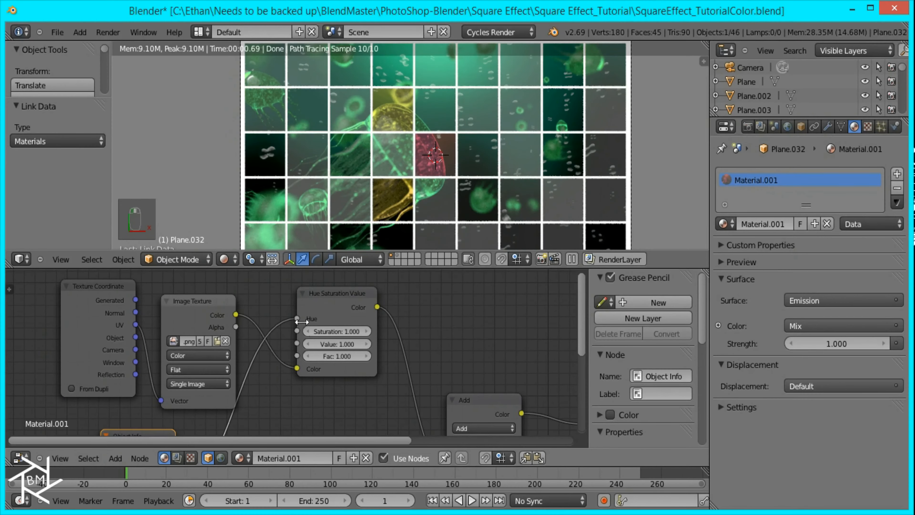
drag(291, 322, 282, 383)
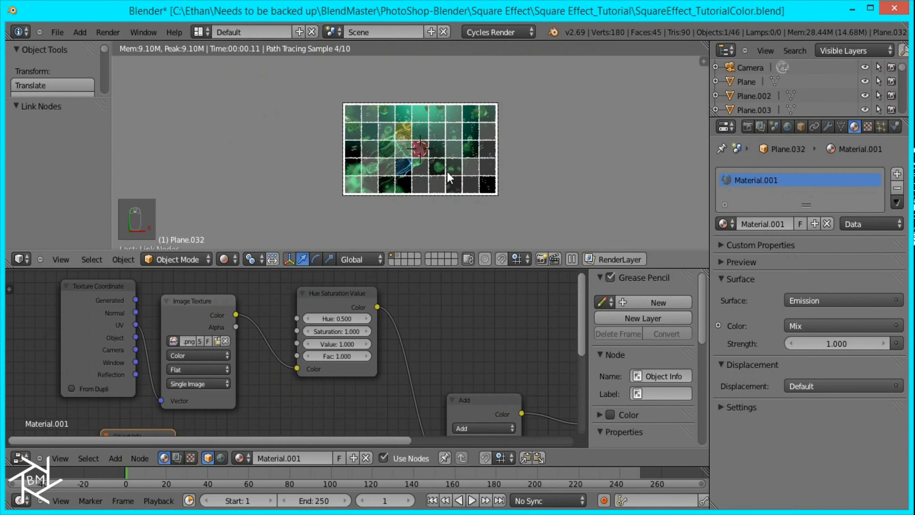
scroll(483, 132, down, 3)
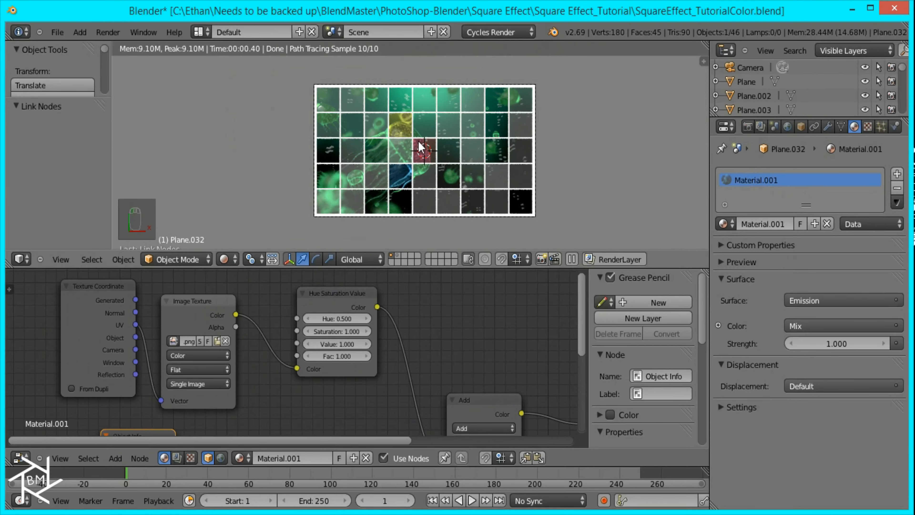
key(z)
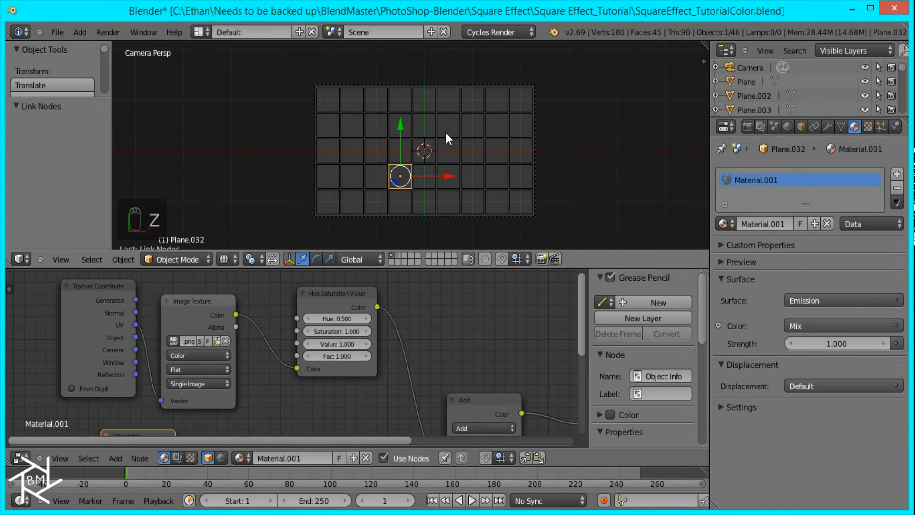
key(z)
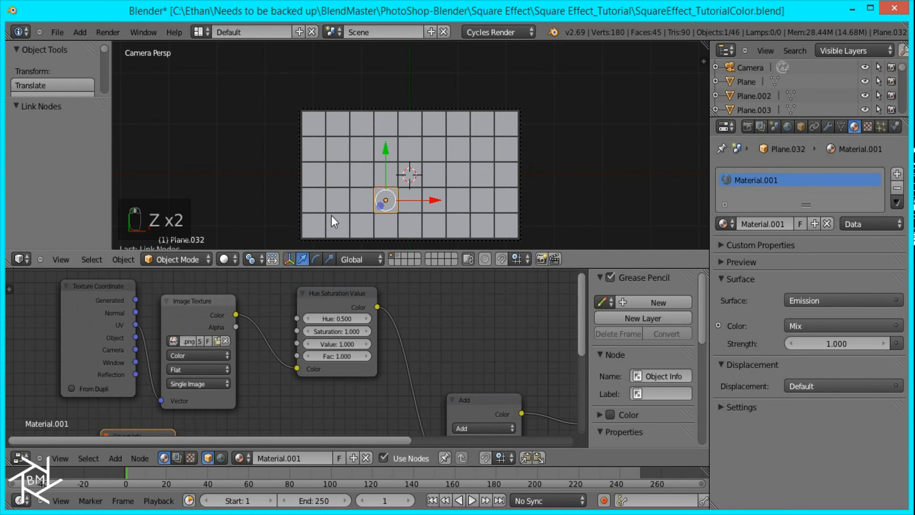
key(shift+z)
scroll(396, 181, up, 3)
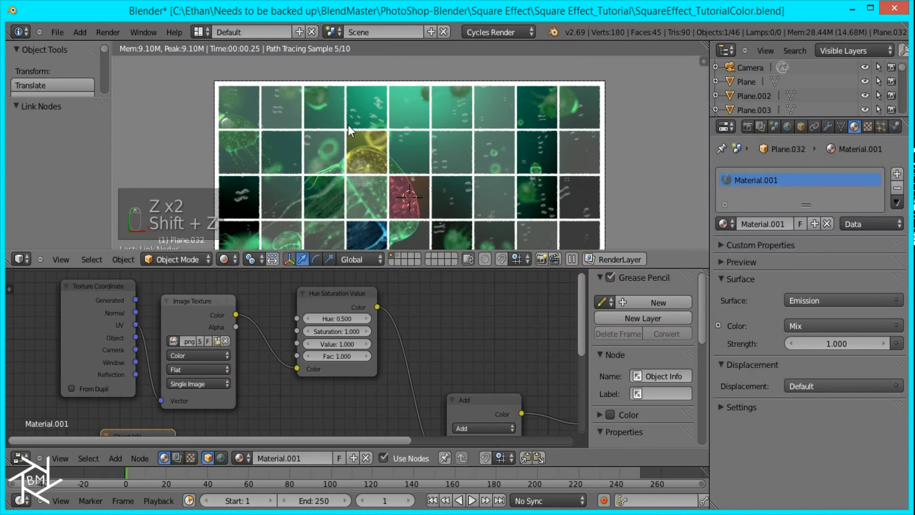
Select seven scattered squares of the grid, from the first square to the last, and check them in wireframe
shift+right_click(242, 111)
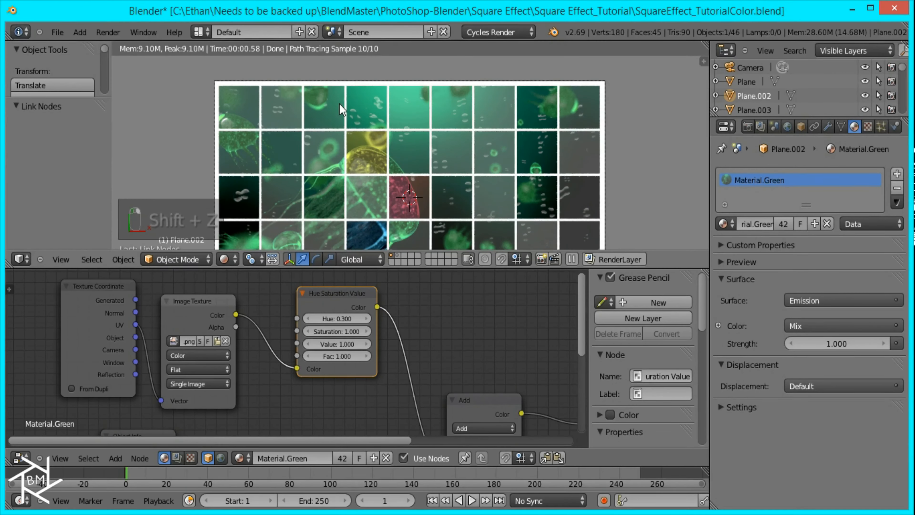
shift+middle_drag(534, 149, 557, 75)
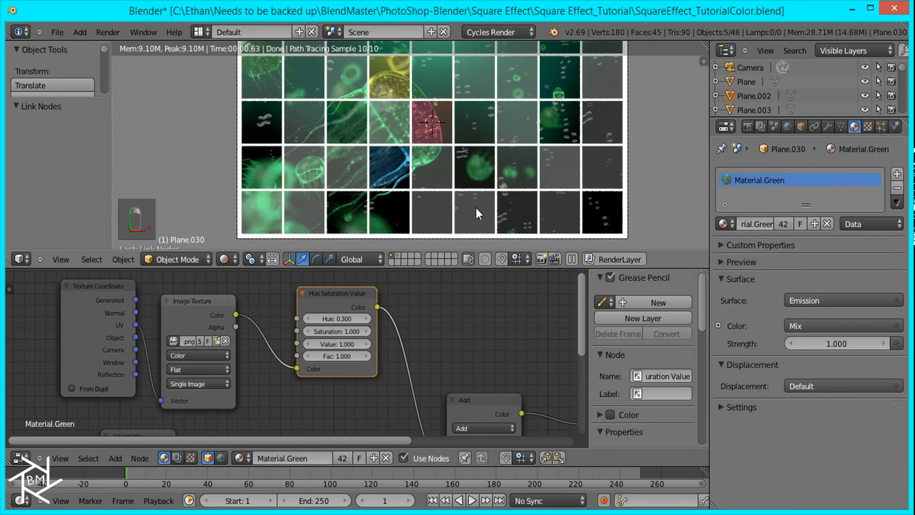
shift+right_click(608, 212)
key(shift+z)
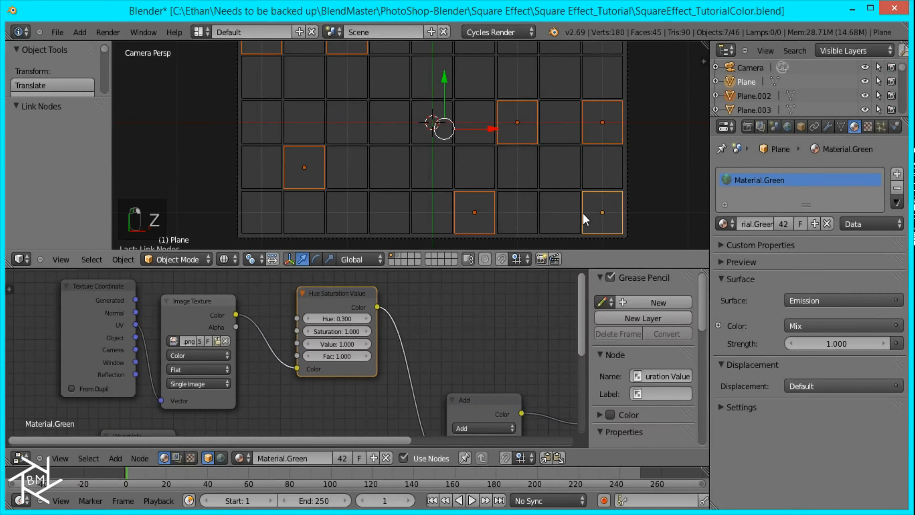
Box-select all squares of the grid in wireframe and return to rendered shading
scroll(583, 213, down, 3)
shift+middle_drag(561, 192, 574, 233)
key(b)
drag(532, 228, 331, 119)
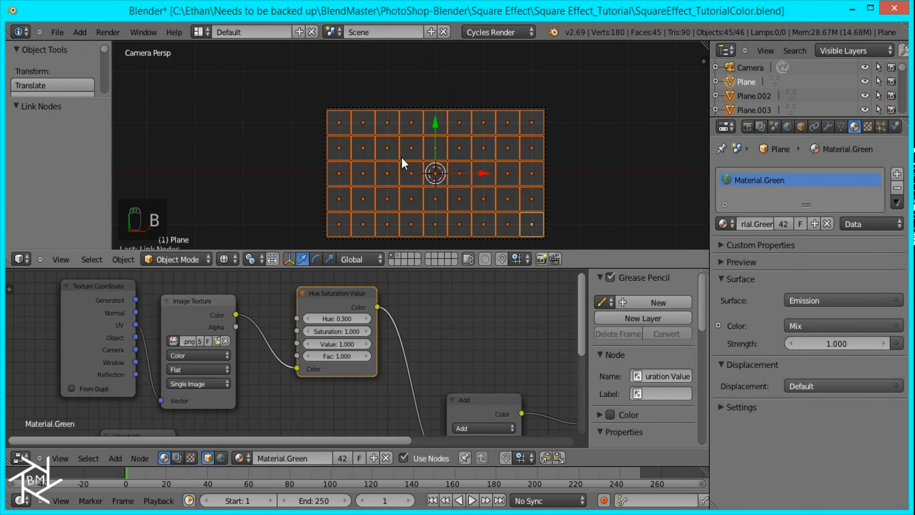
key(shift+z)
scroll(396, 201, up, 2)
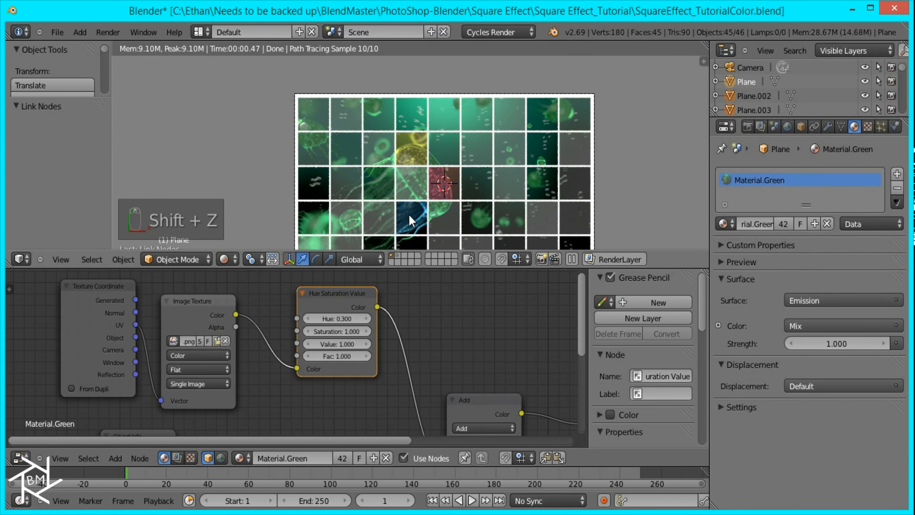
Make the fourth square of the fourth row active and link its Material.001 to all selected squares, shown in rendered shading
shift+right_click(410, 218)
key(z)
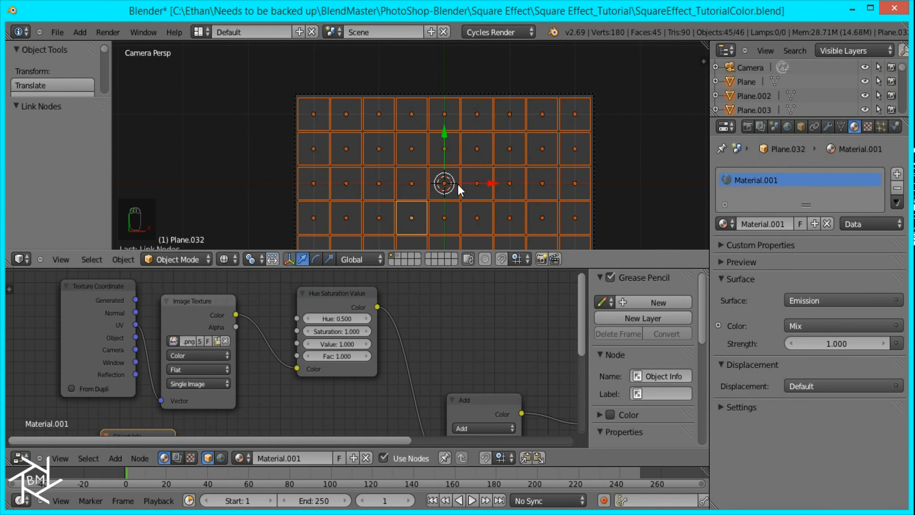
key(ctrl+l)
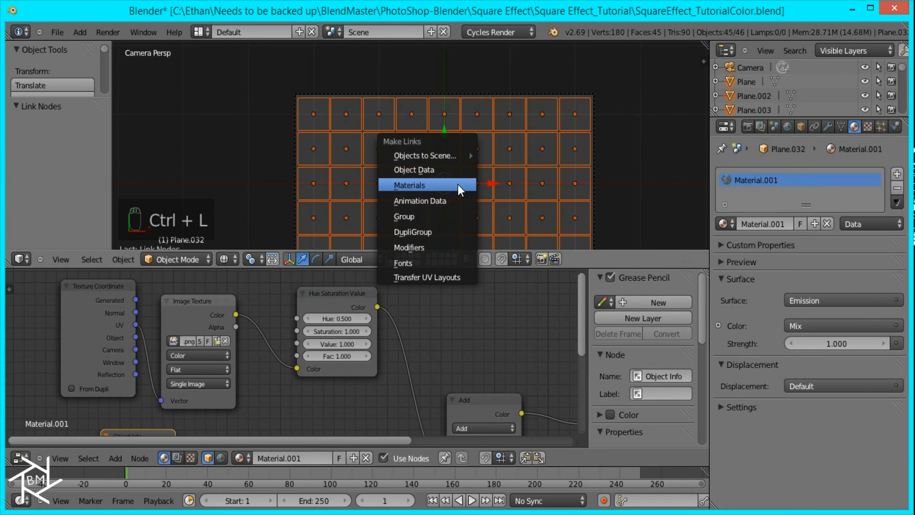
click(464, 187)
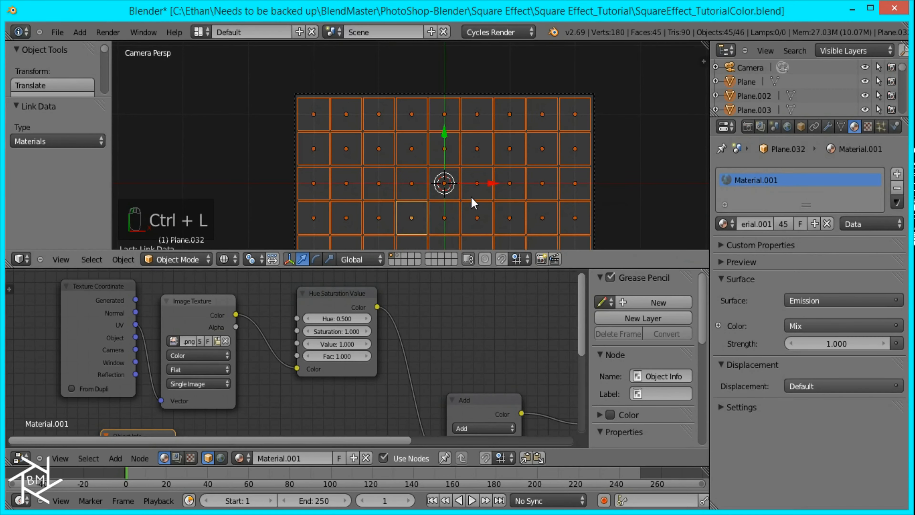
key(shift+z)
shift+middle_drag(433, 128, 416, 120)
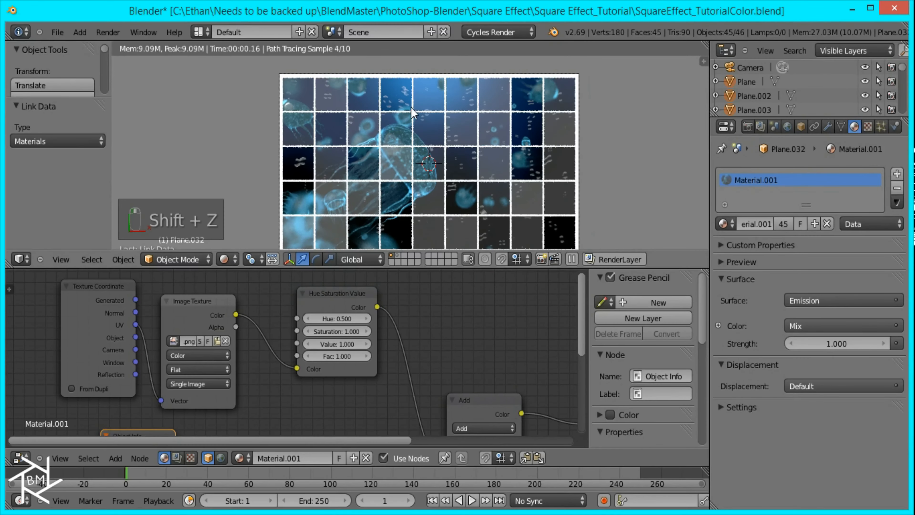
Assign Material.Green to the third square of the second row and Material.Red to the seventh square of the third row
right_click(363, 123)
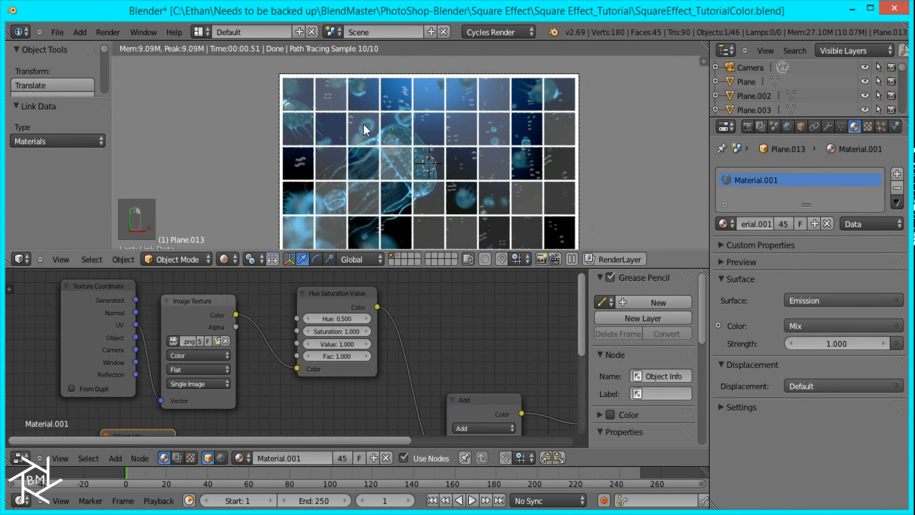
click(723, 224)
click(748, 263)
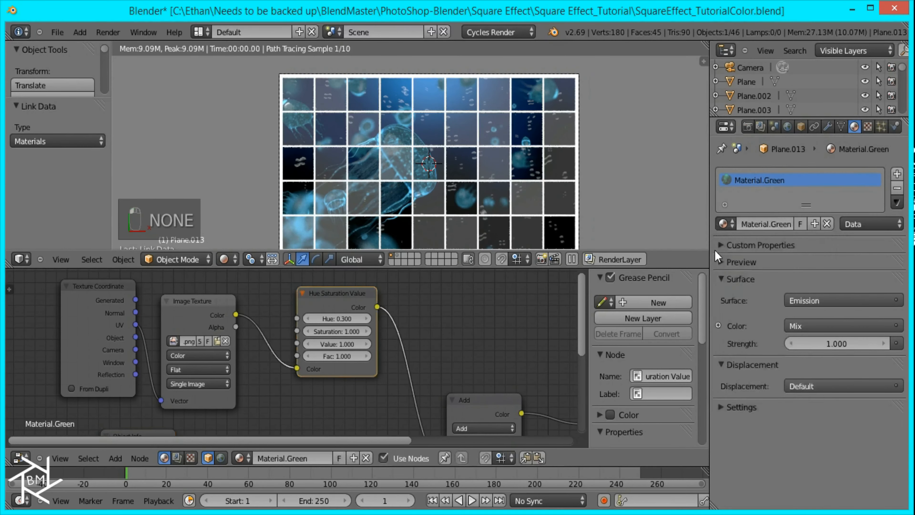
right_click(489, 157)
click(724, 224)
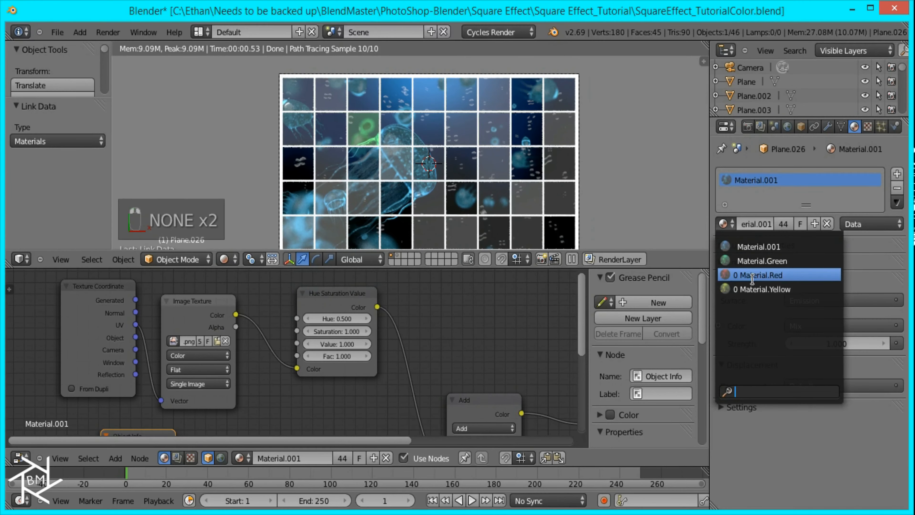
click(753, 276)
Assign Material.Yellow to the fourth square of the fourth row and Material.Red to the seventh square of the first row
right_click(386, 205)
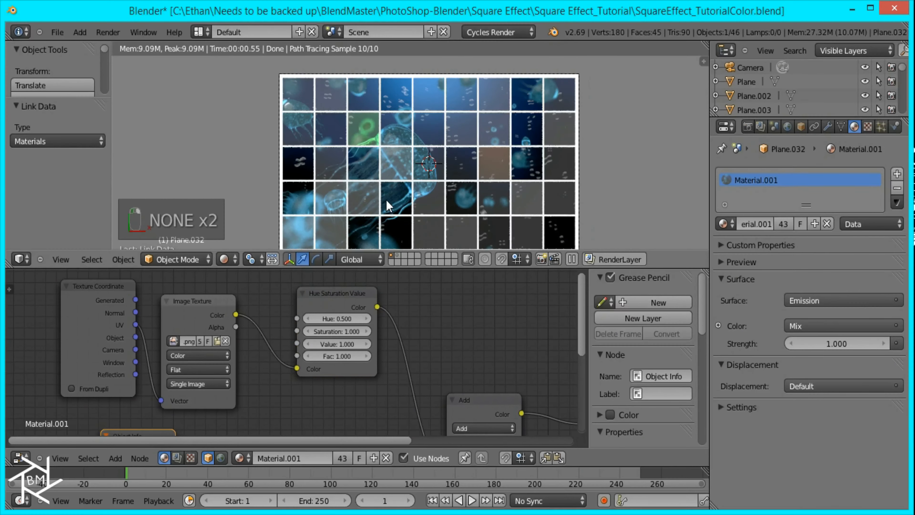
click(723, 224)
click(762, 289)
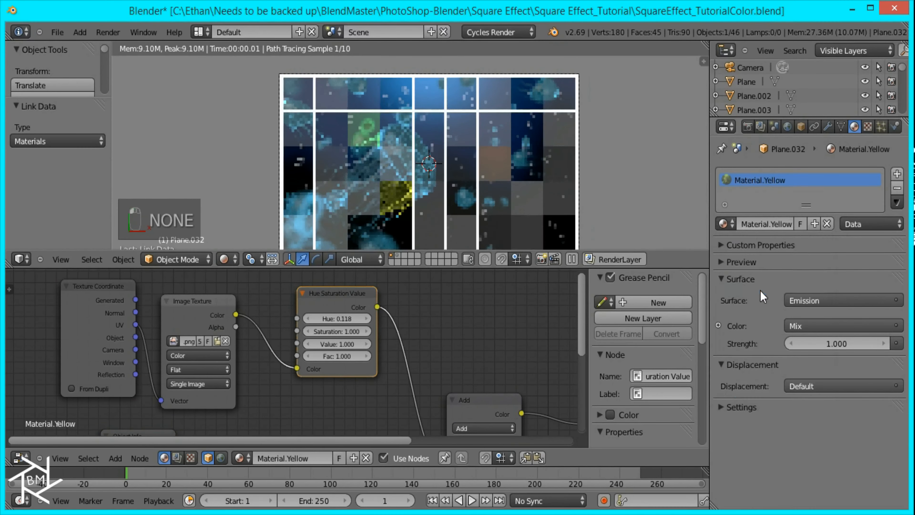
right_click(490, 98)
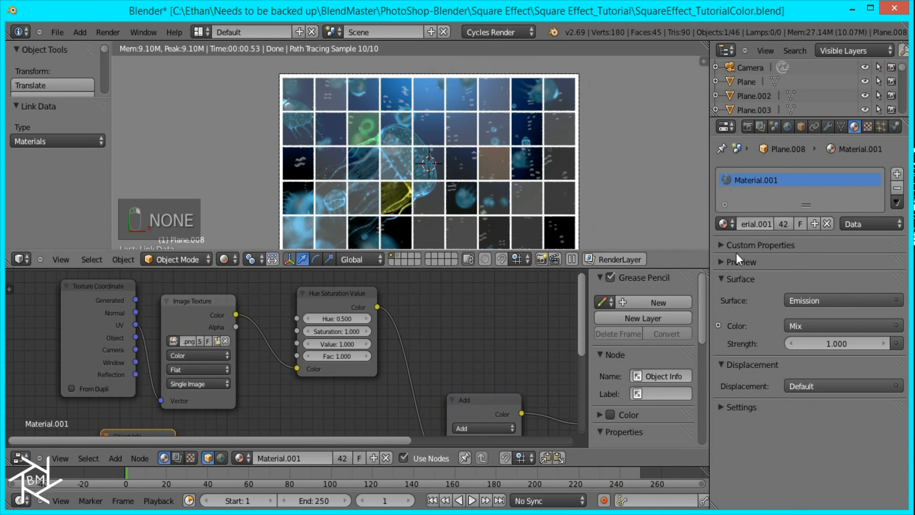
click(725, 224)
click(757, 273)
Assign Material.Green to the second square of the fourth row
right_click(324, 197)
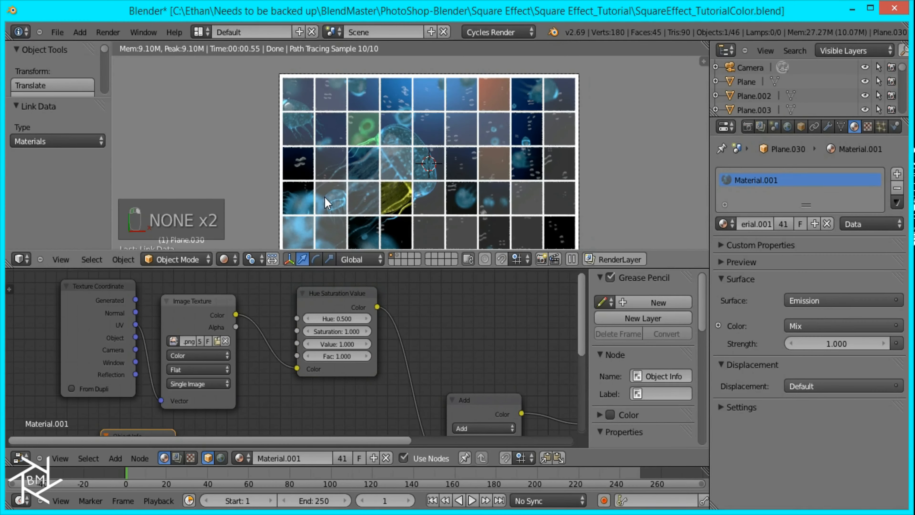
click(723, 224)
click(756, 260)
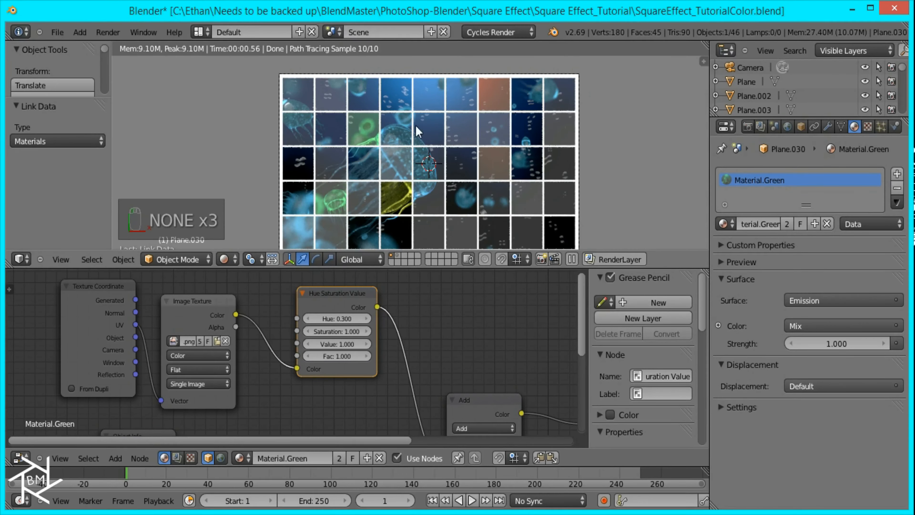
Link Material.Green from the third square of the second row to five more scattered squares, including the fifth squares of rows one and three
right_click(518, 202)
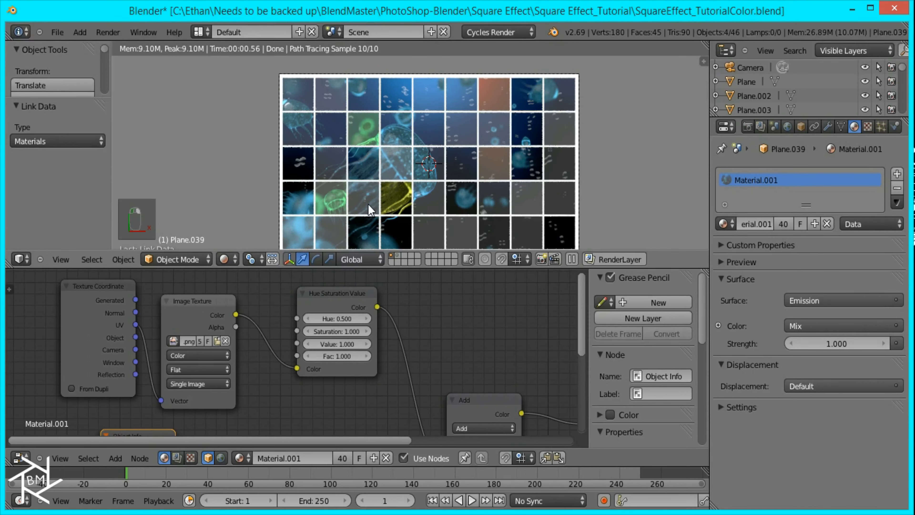
shift+right_click(368, 132)
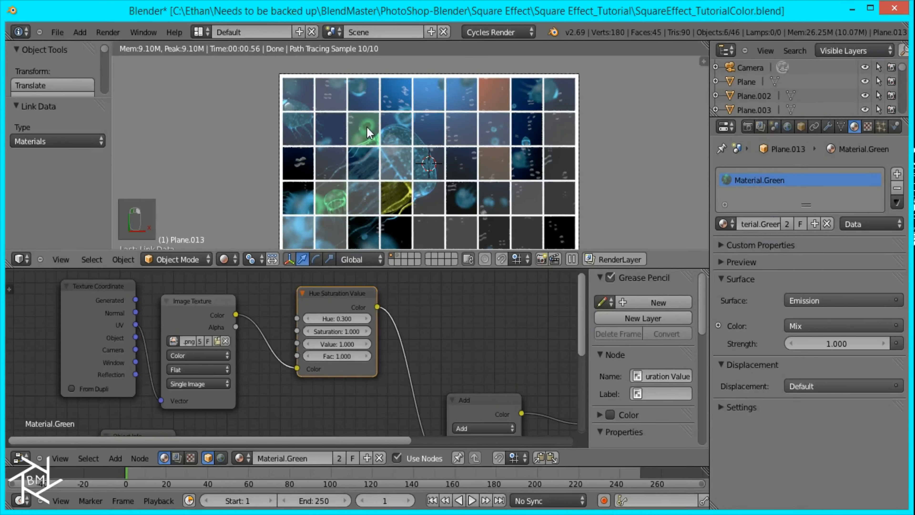
key(ctrl+l)
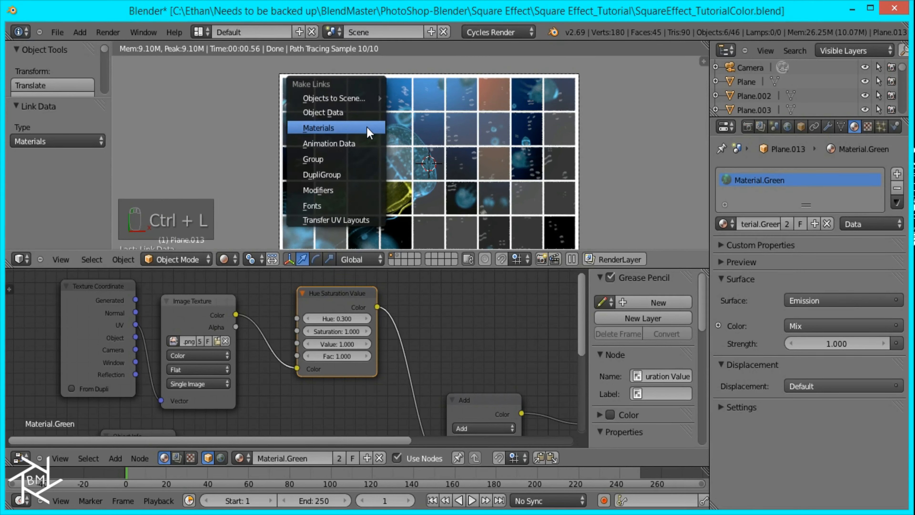
click(369, 132)
shift+middle_drag(488, 197, 472, 170)
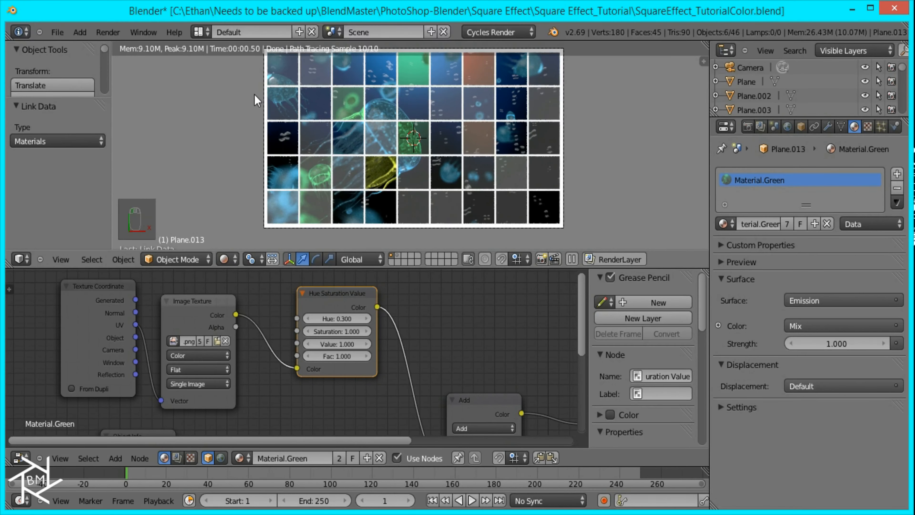
Link Material.Red from the seventh square of the third row to four more squares, including the first squares of rows one and three
right_click(280, 72)
shift+right_click(331, 186)
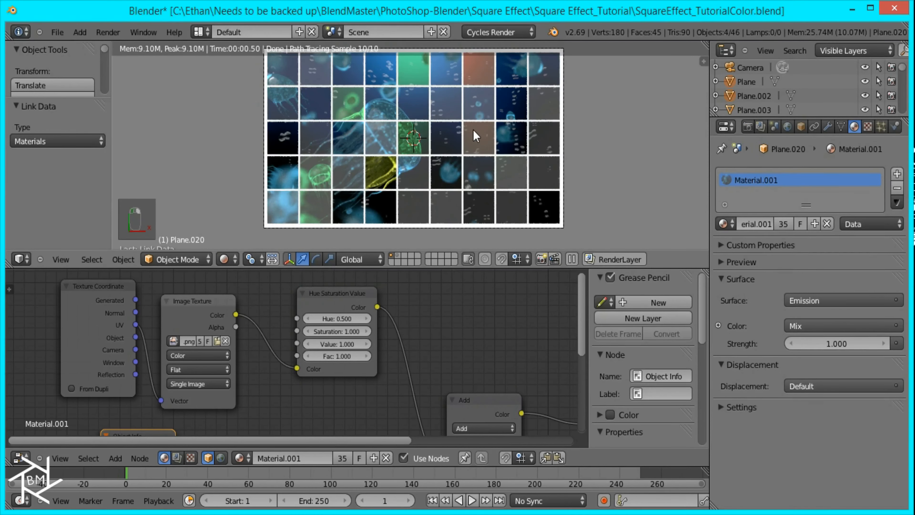
shift+right_click(518, 147)
key(ctrl+l)
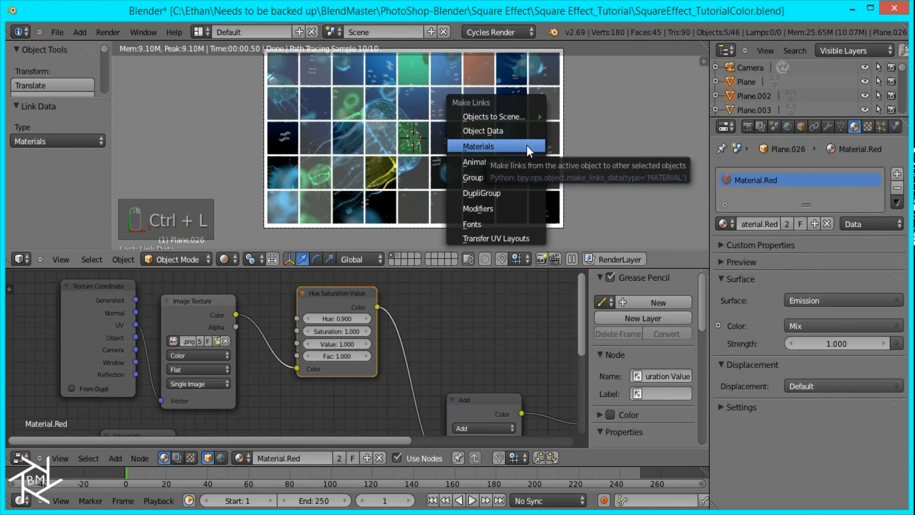
click(527, 146)
Link Material.Yellow from the fourth square of the fourth row to seven more squares, including the fourth and sixth squares of the second row
right_click(429, 181)
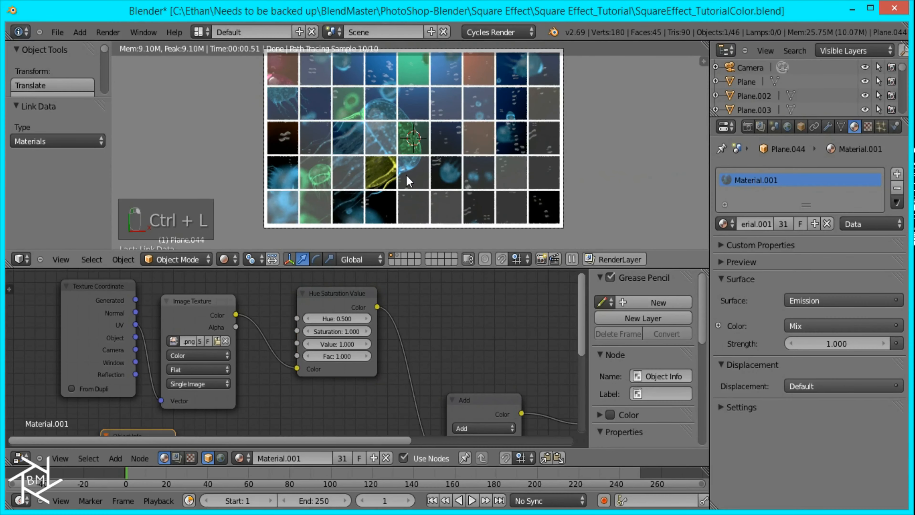
shift+right_click(286, 137)
shift+right_click(422, 100)
shift+right_click(466, 94)
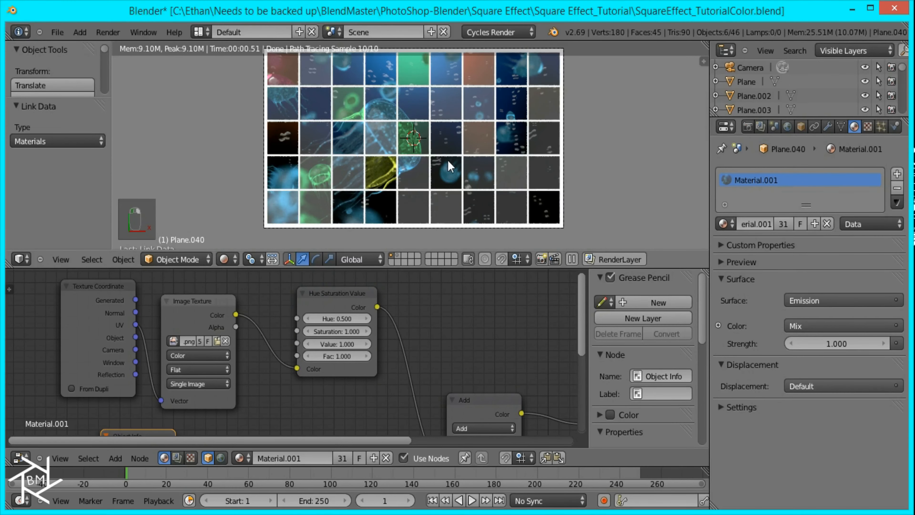
shift+right_click(385, 170)
key(ctrl+l)
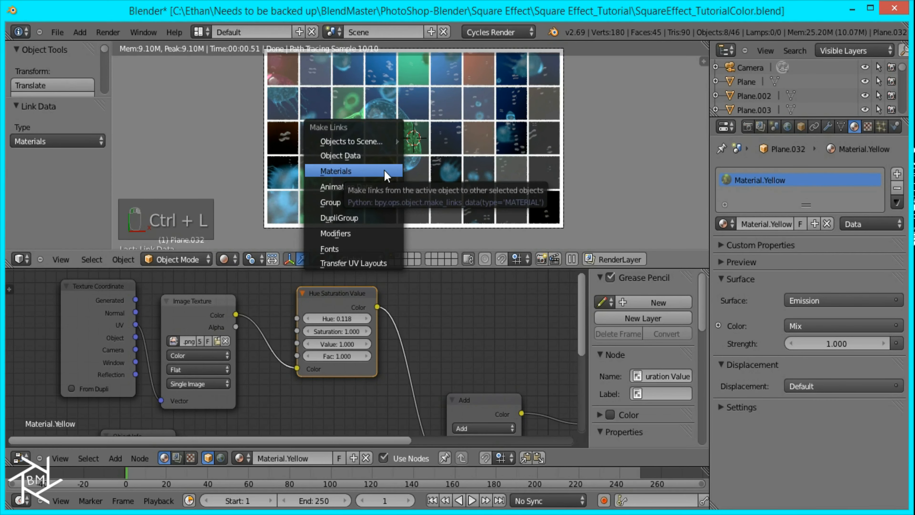
click(385, 170)
scroll(410, 196, down, 2)
scroll(419, 205, up, 2)
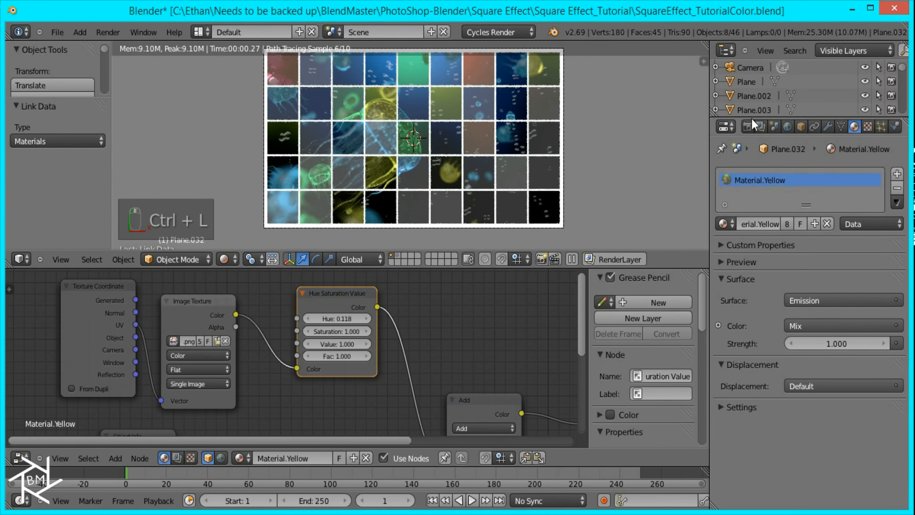
Render the current frame and merge the node editor area into the image editor to show the whole render result
click(749, 126)
click(752, 188)
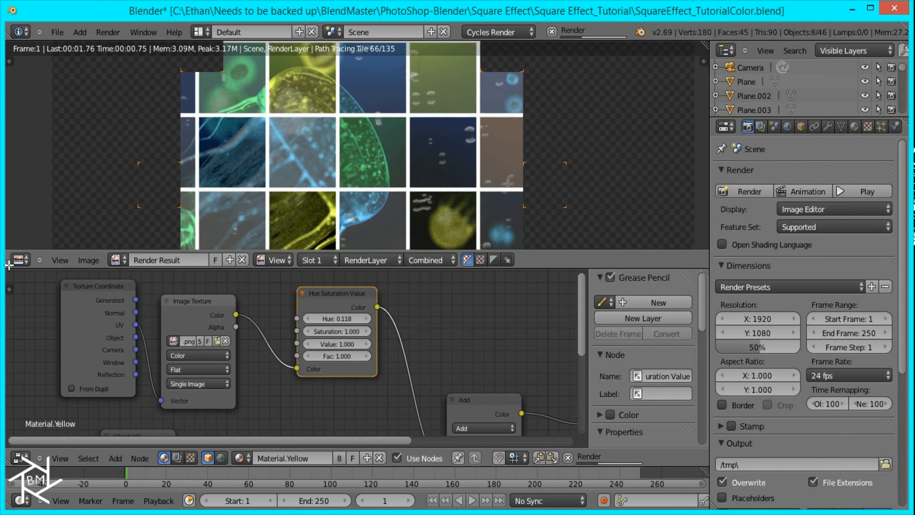
drag(8, 266, 30, 326)
scroll(263, 314, down, 1)
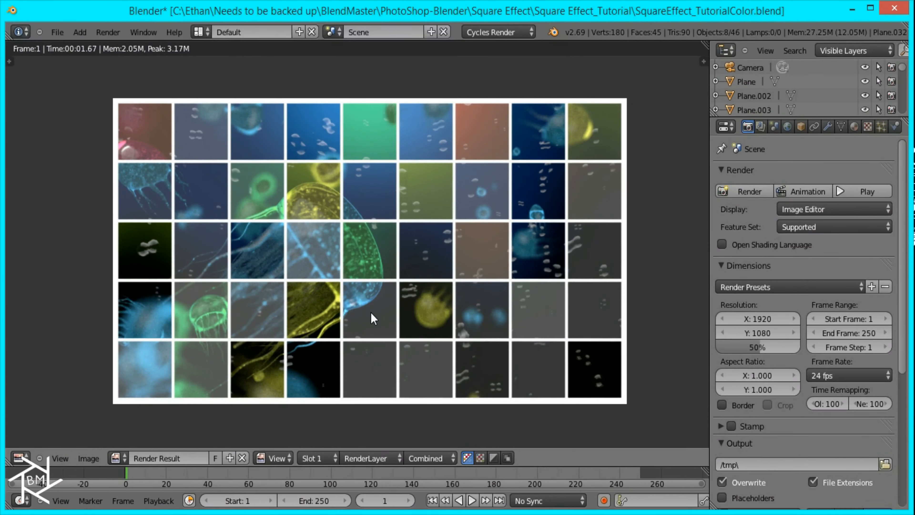